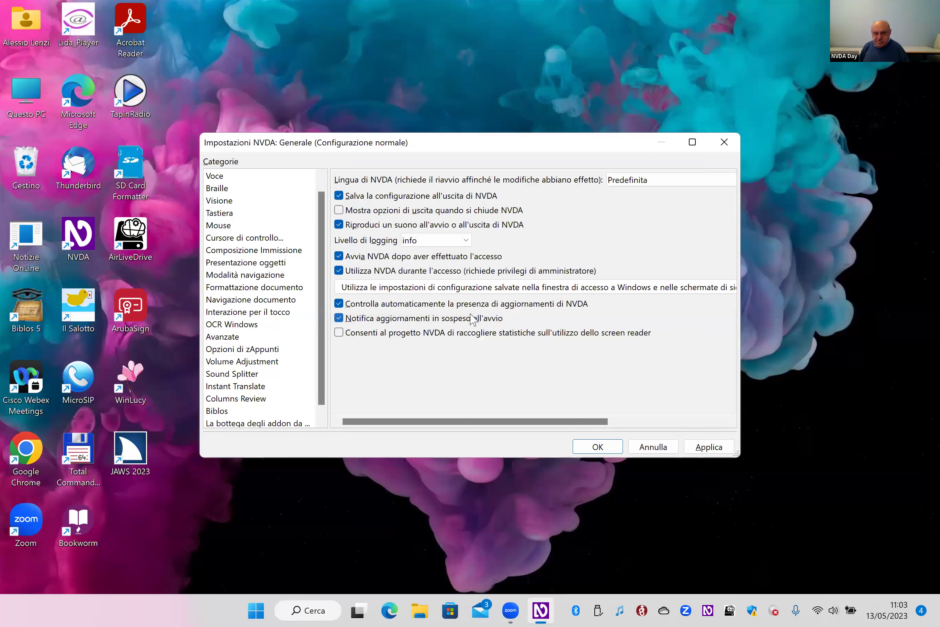
# - Review the general NVDA options from language through saving configuration, exit options and start/exit sound to the logging level
pyautogui.press('Tab')
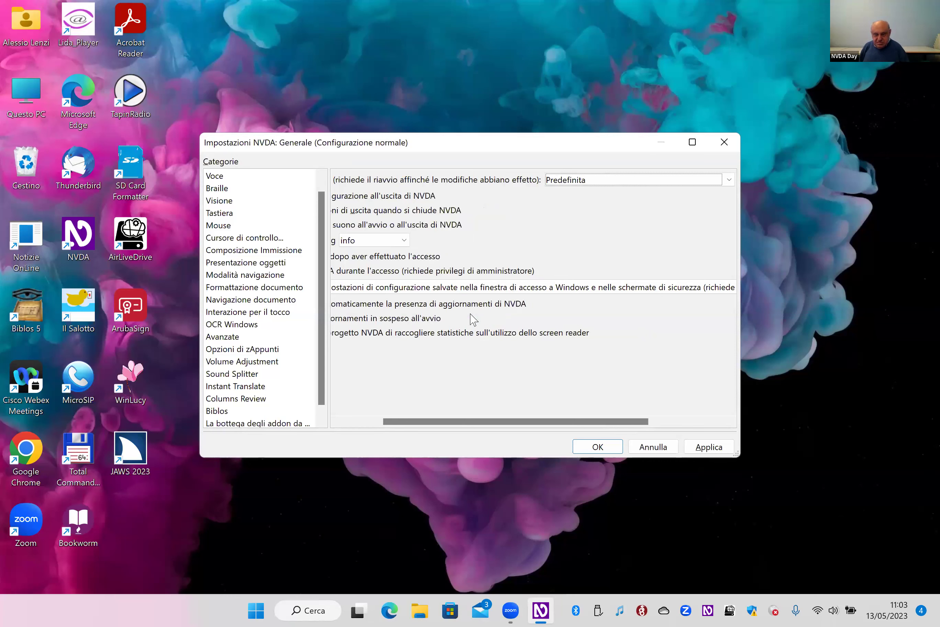
pyautogui.press('Tab')
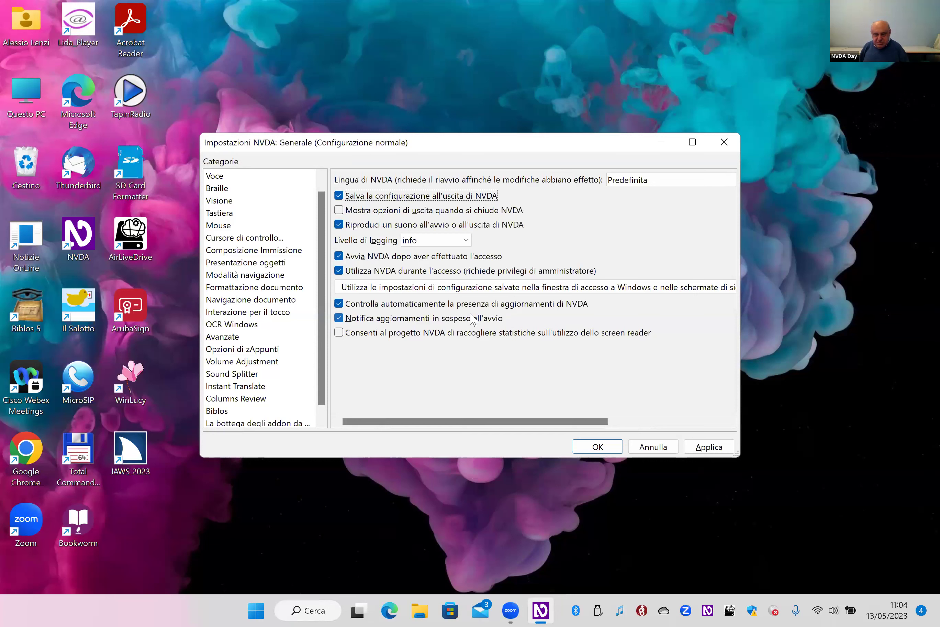
pyautogui.press('Tab')
pyautogui.hotkey('shift', 'Tab')
pyautogui.press('Tab')
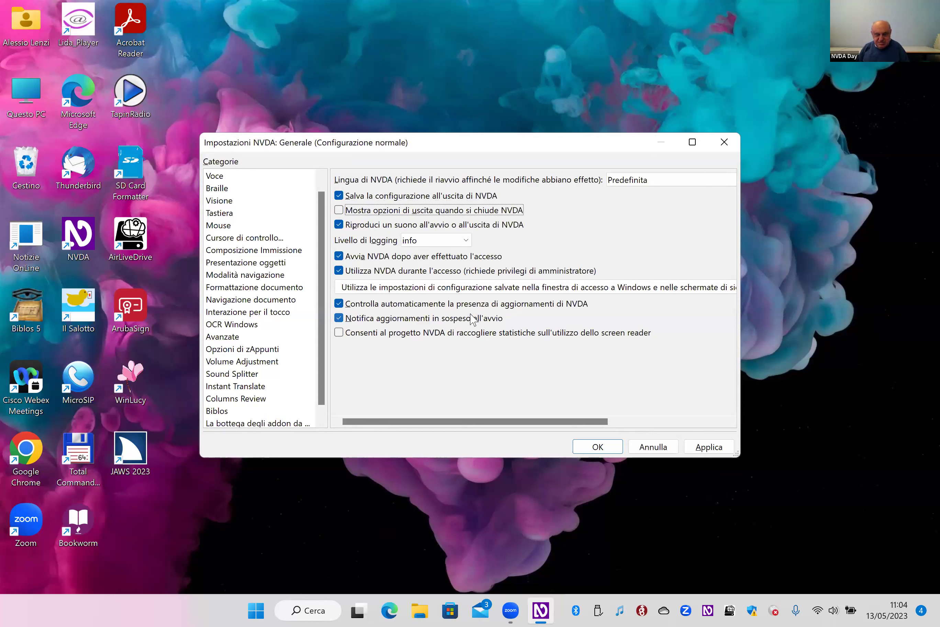
pyautogui.press('Tab')
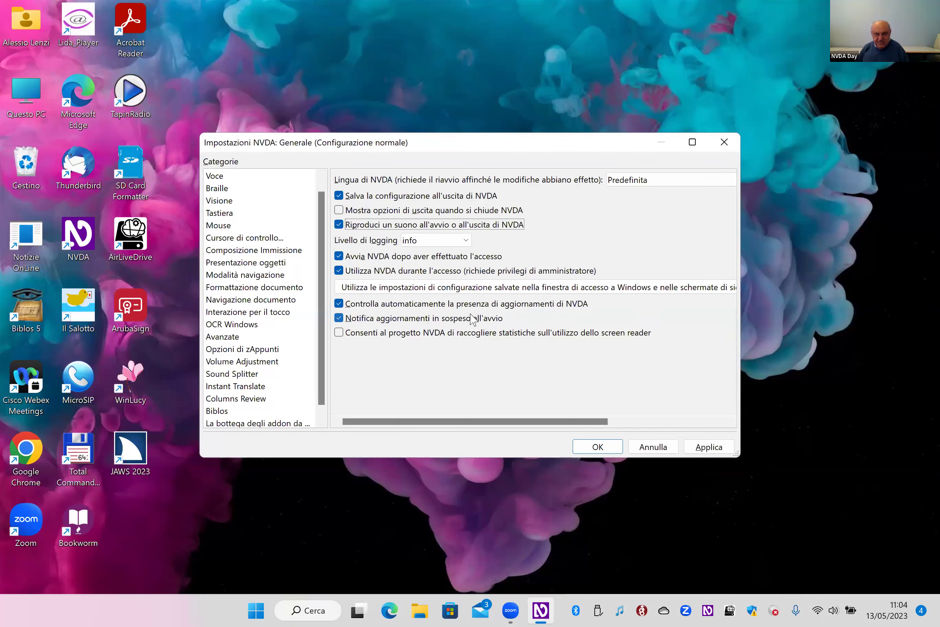
pyautogui.hotkey('shift', 'Tab')
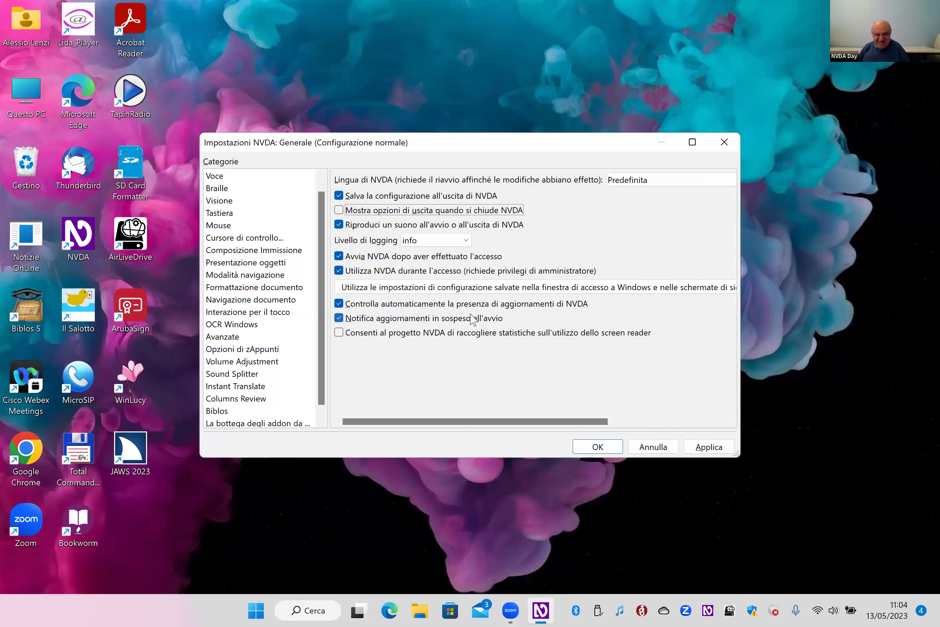
pyautogui.press('Tab')
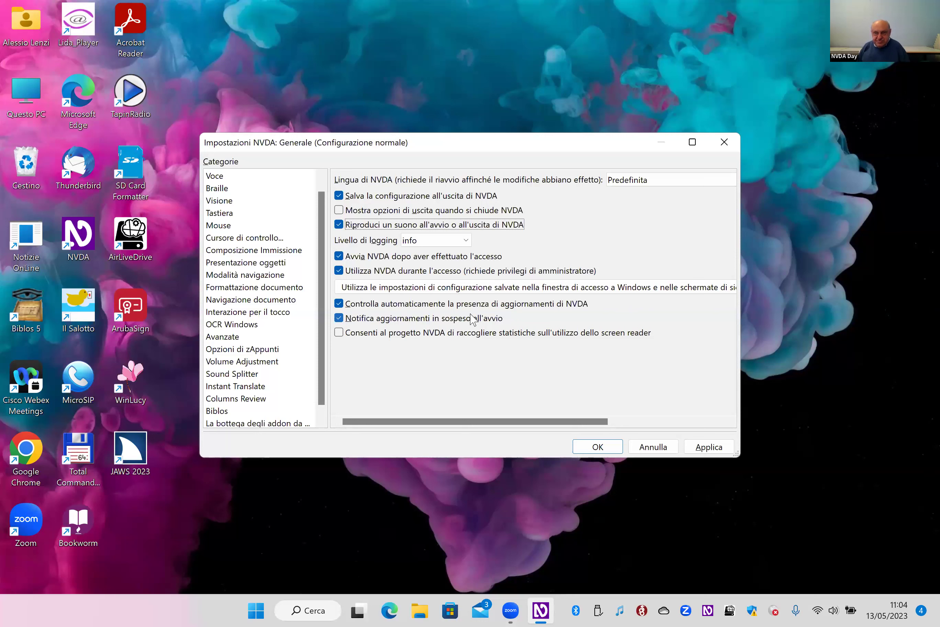
pyautogui.press('Tab')
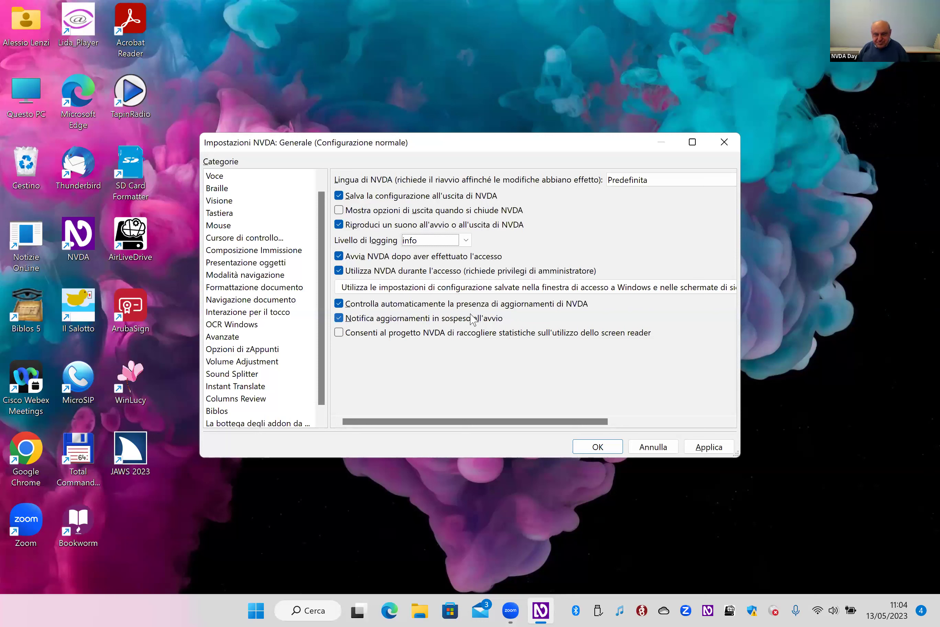
# - Review the general options for starting NVDA at sign-in, using saved settings on secure screens, checking for updates and sharing usage statistics
pyautogui.press('Tab')
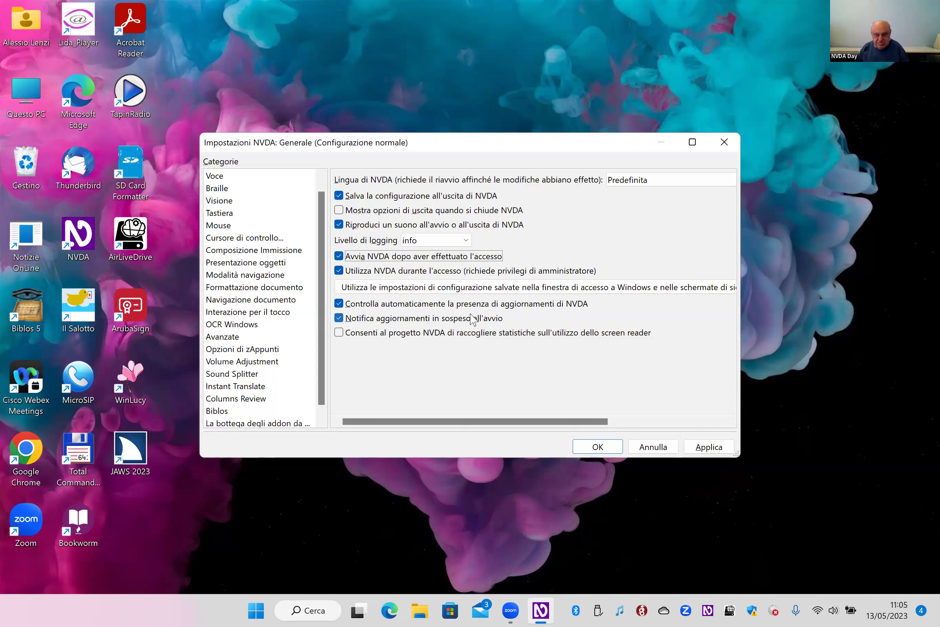
pyautogui.press('Tab')
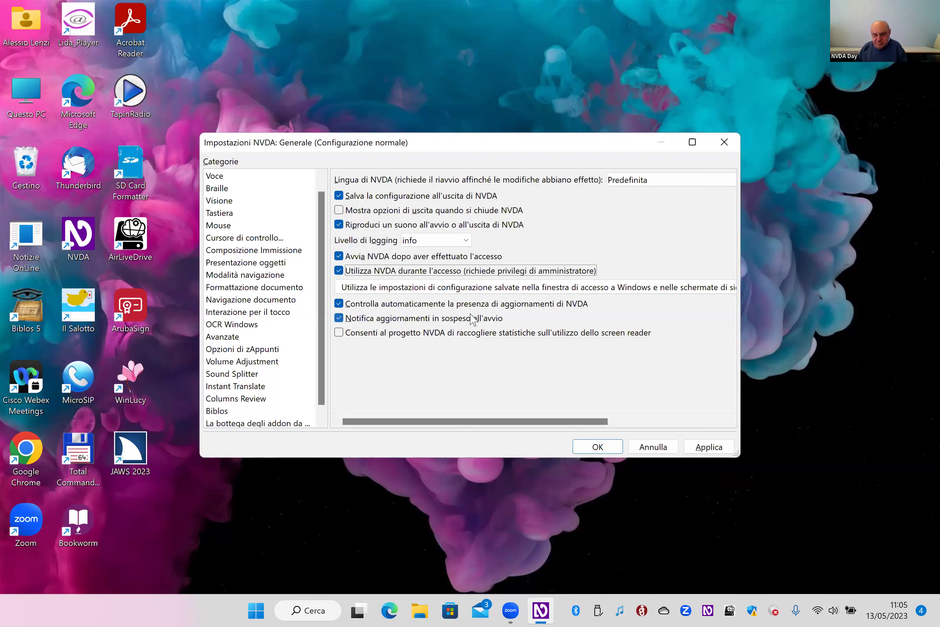
pyautogui.press('Tab')
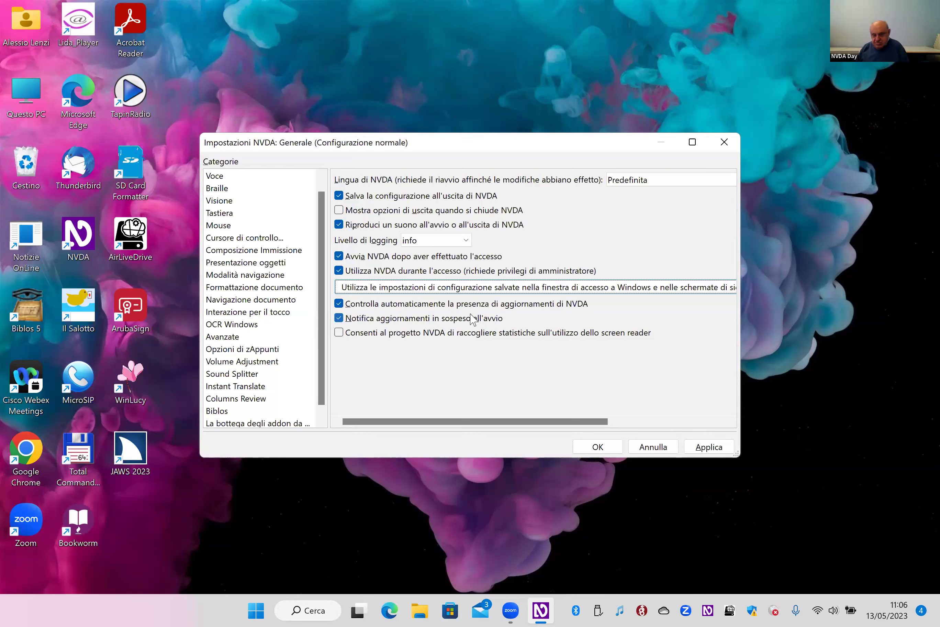
pyautogui.press('Tab')
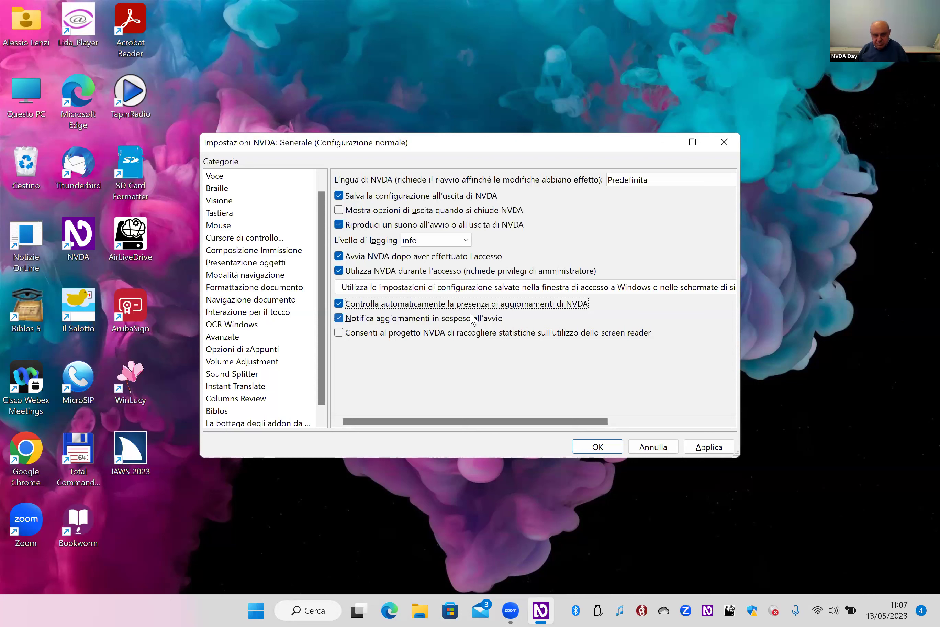
pyautogui.press('Tab')
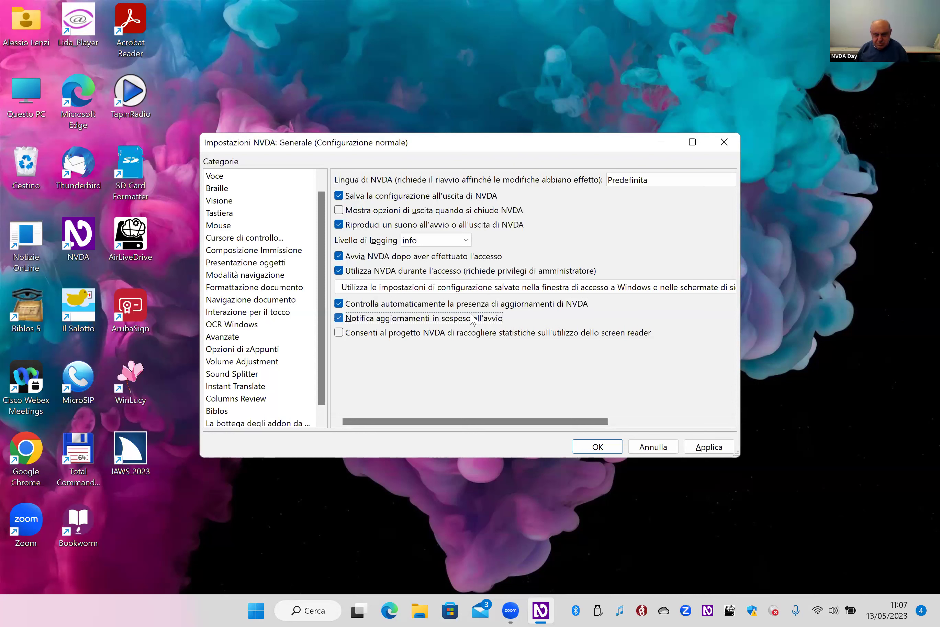
pyautogui.press('Tab')
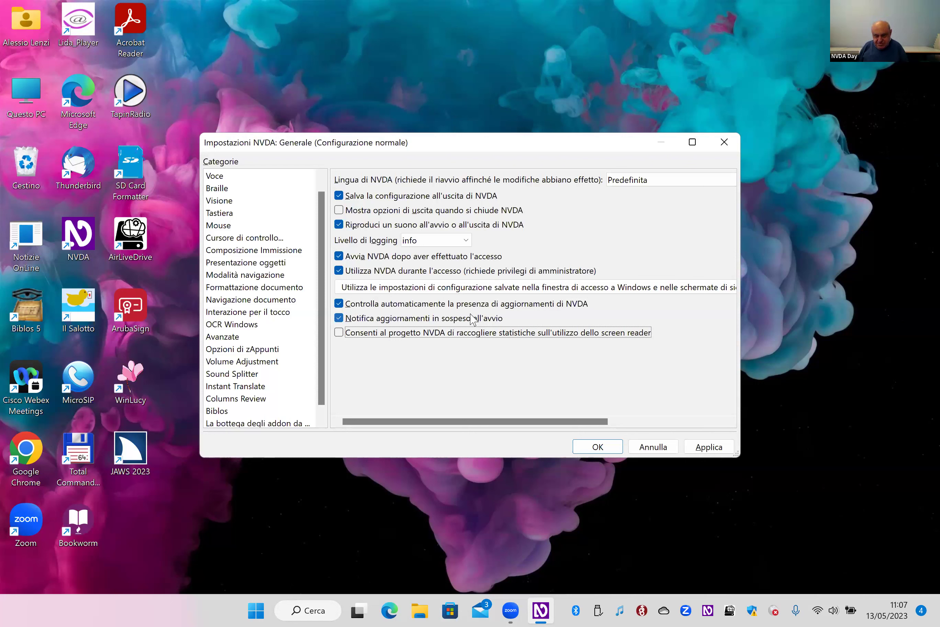
# - Go through the Voce, Braille and Visione settings categories and open the Tastiera category
pyautogui.press('Tab')
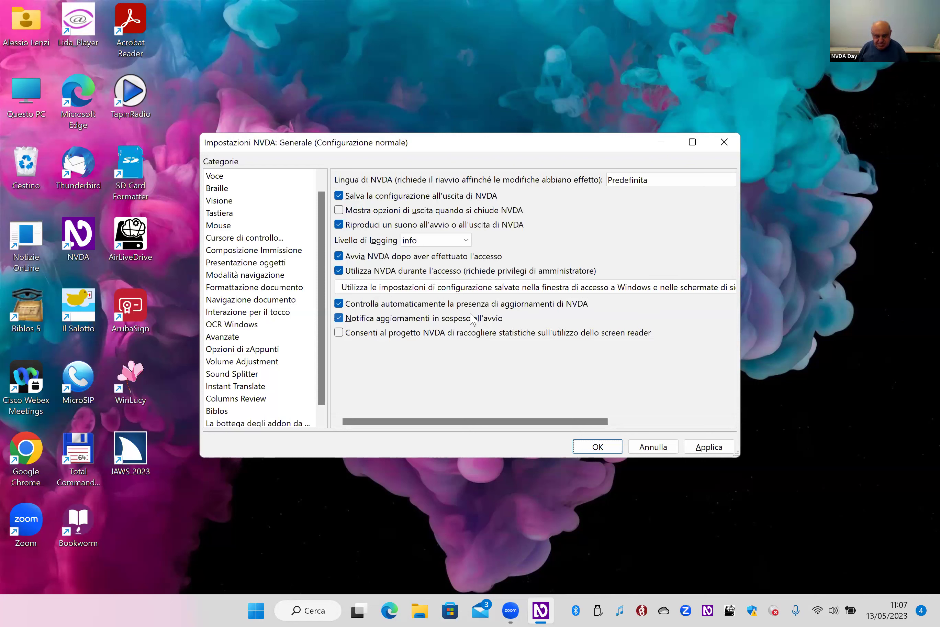
pyautogui.press('Tab')
pyautogui.press('Tab')
pyautogui.press('Tab')
pyautogui.hotkey('ctrl', 'Tab')
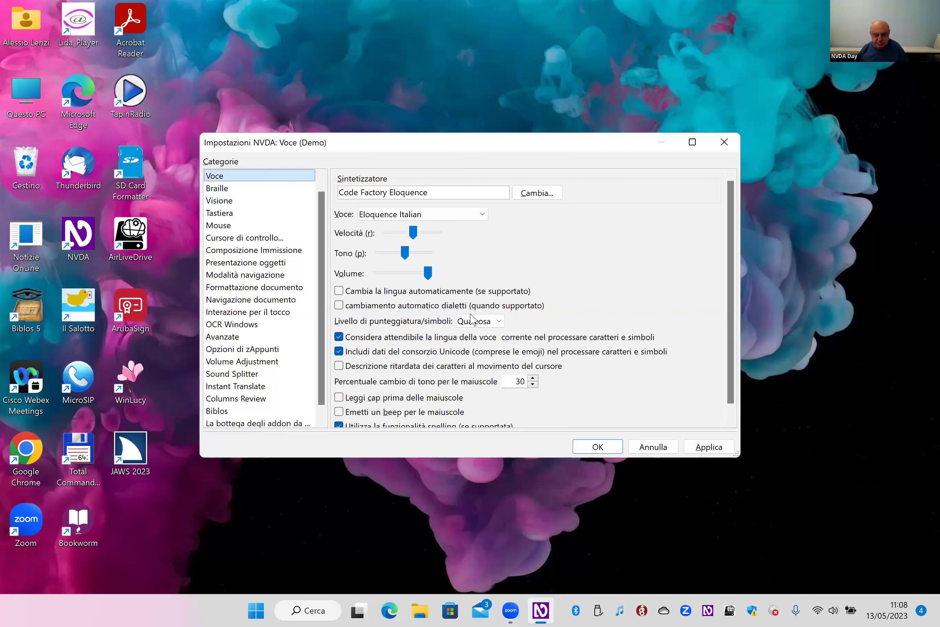
pyautogui.press('Down')
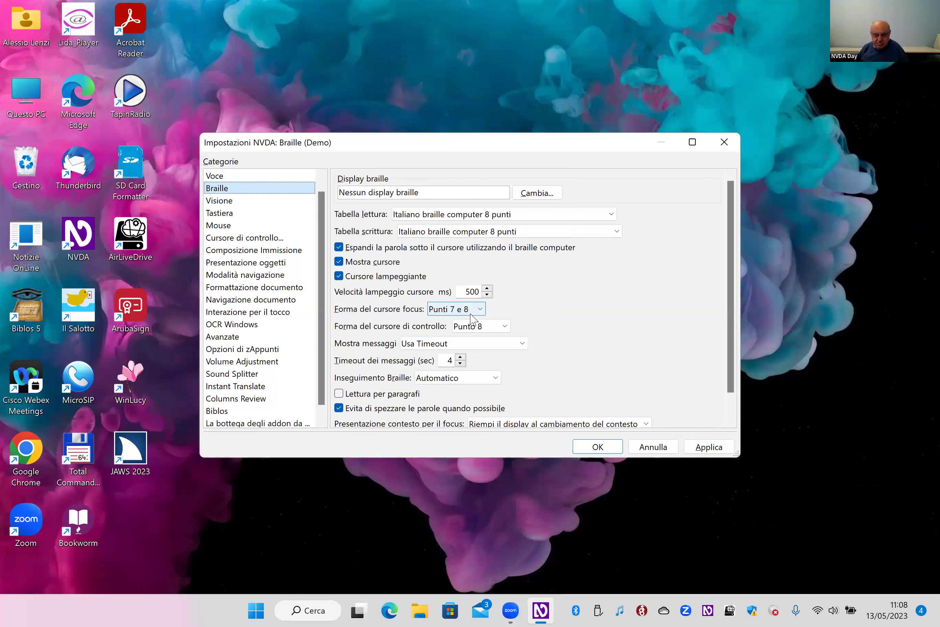
pyautogui.press('Down')
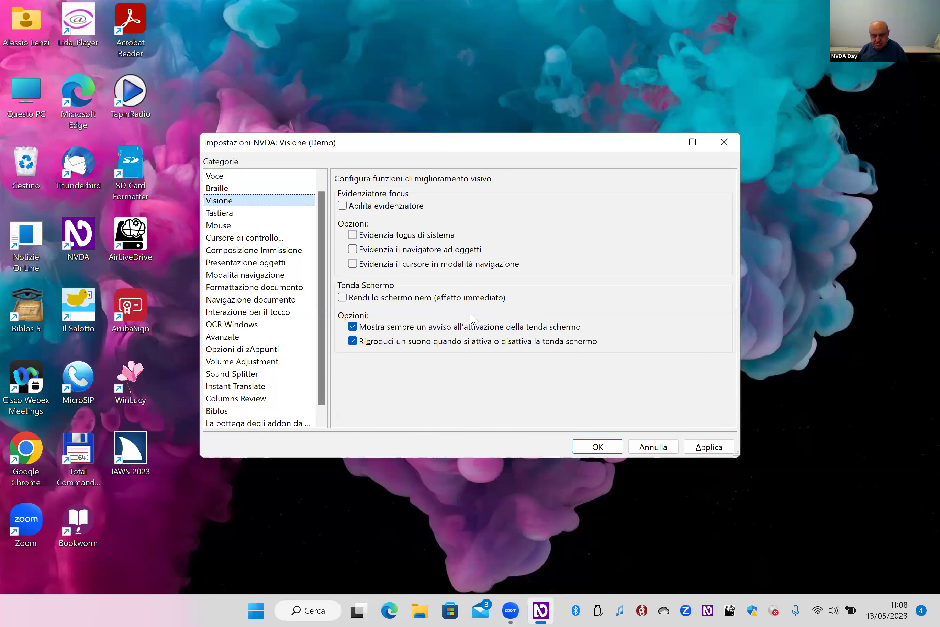
pyautogui.press('Down')
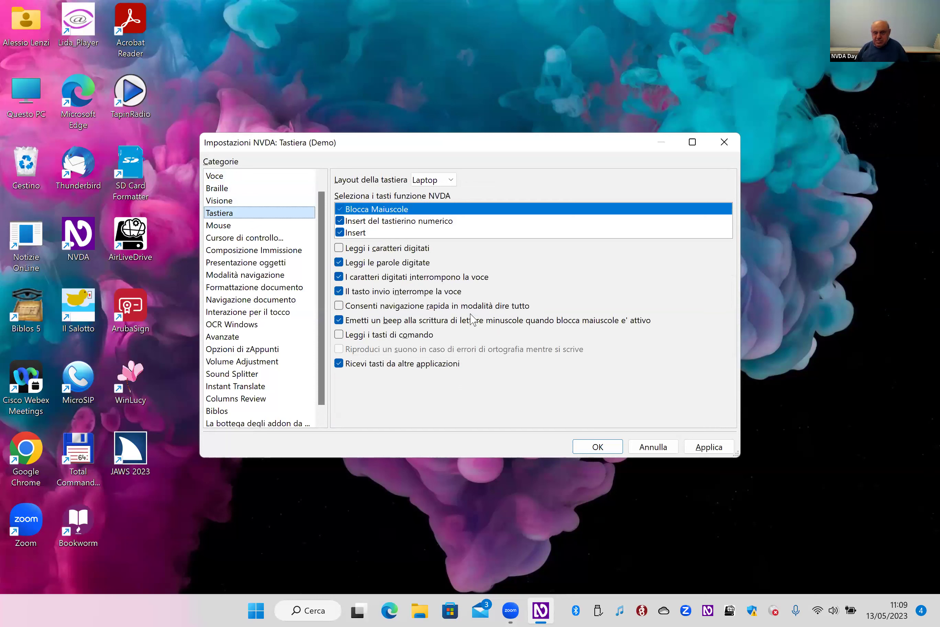
# - Examine the keyboard layout setting and the three keys available as NVDA function keys
pyautogui.press('Tab')
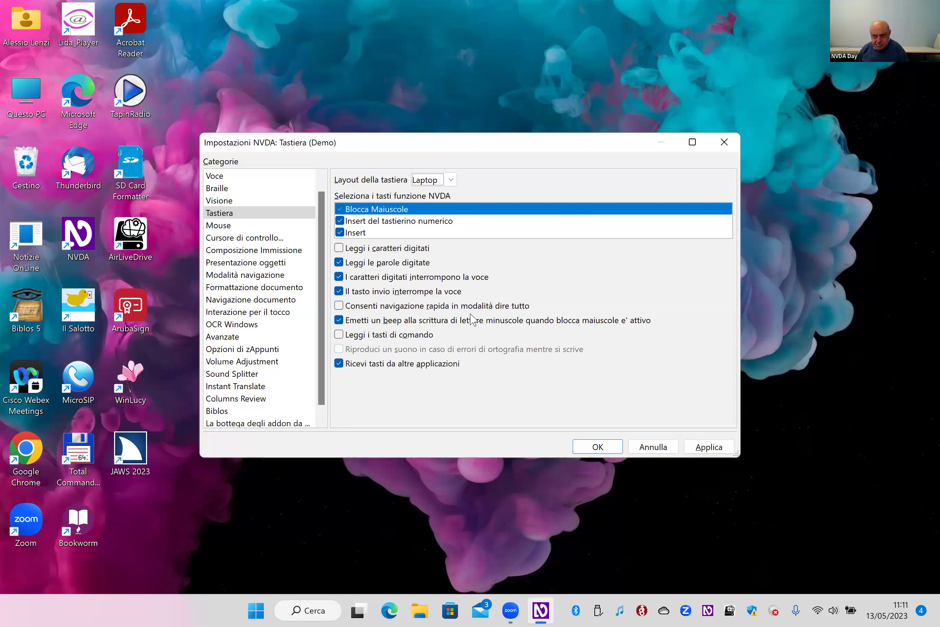
pyautogui.press('Tab')
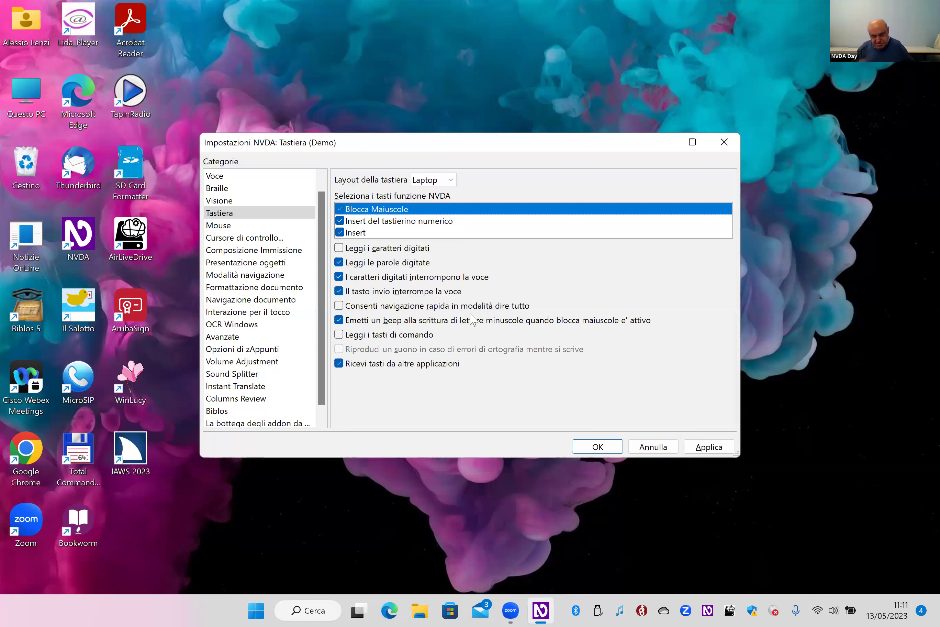
pyautogui.press('Down')
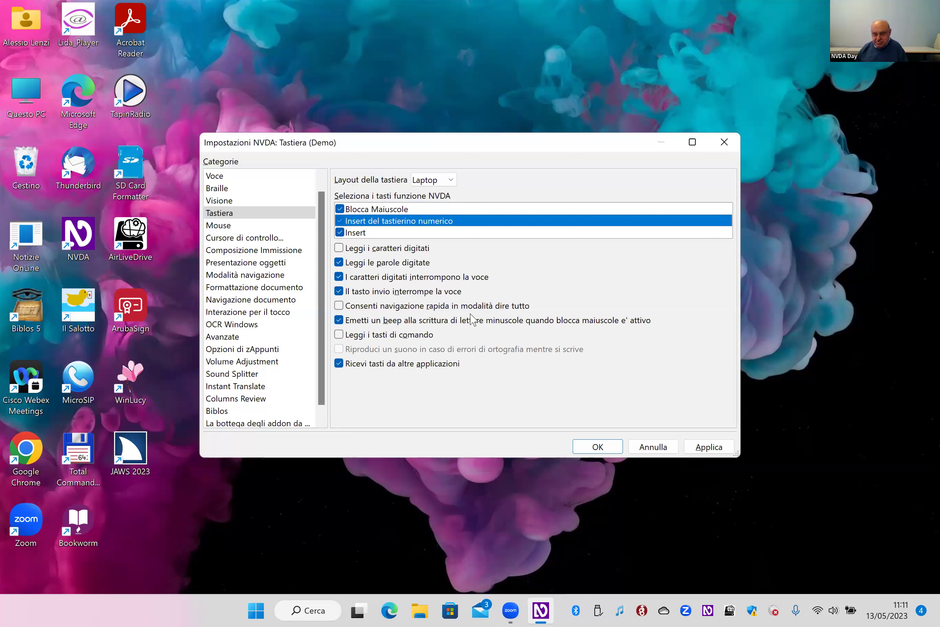
pyautogui.press('Up')
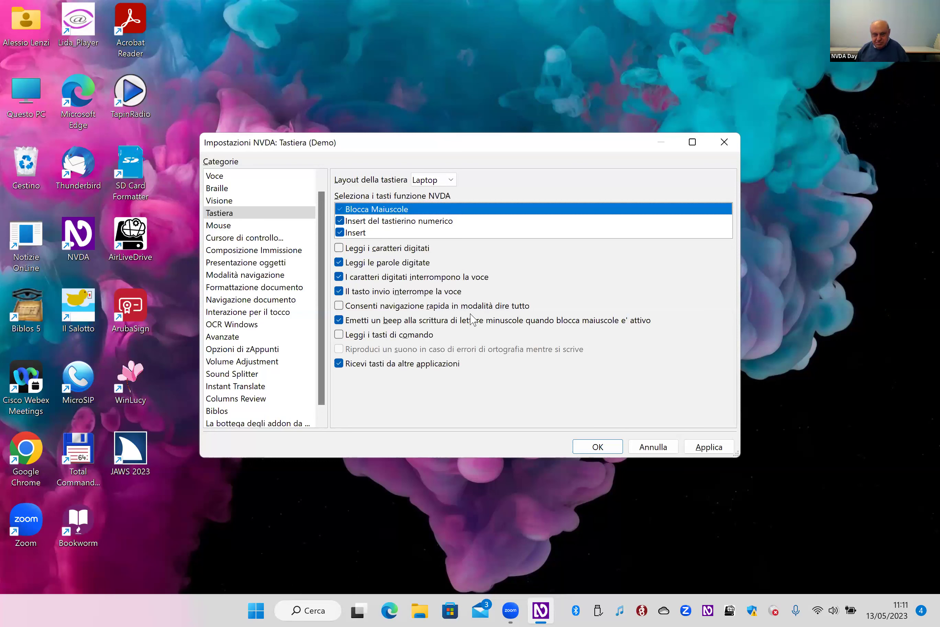
pyautogui.press('Down')
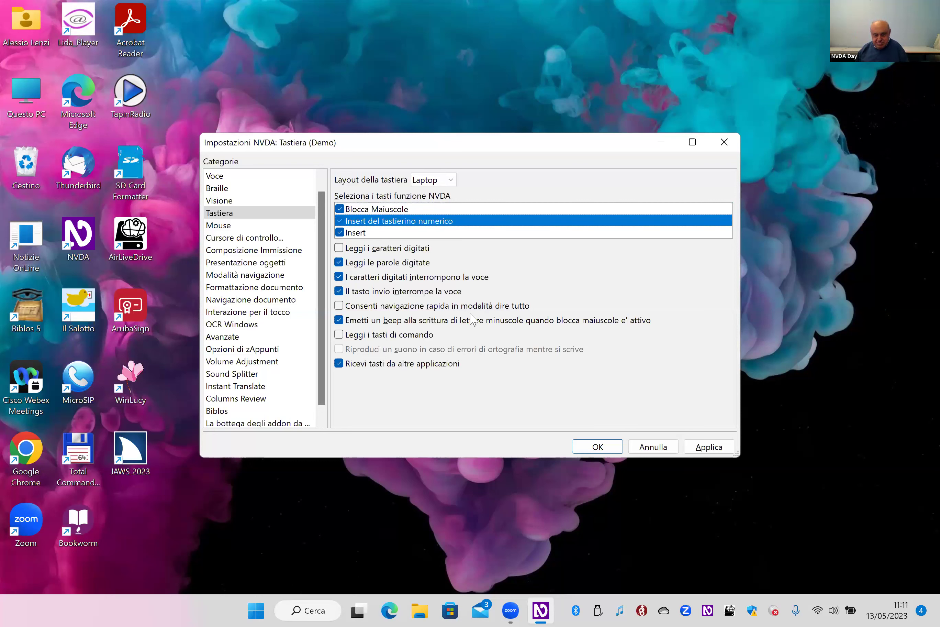
pyautogui.press('Down')
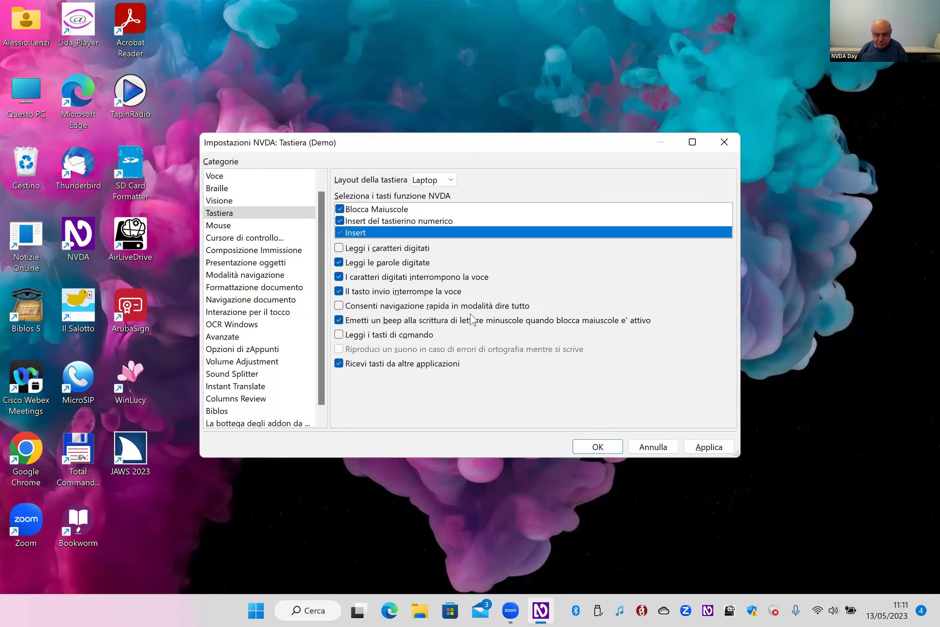
# - Review the keyboard options from reading typed characters and words through speech interruption and beeps to receiving keys from other applications
pyautogui.press('Tab')
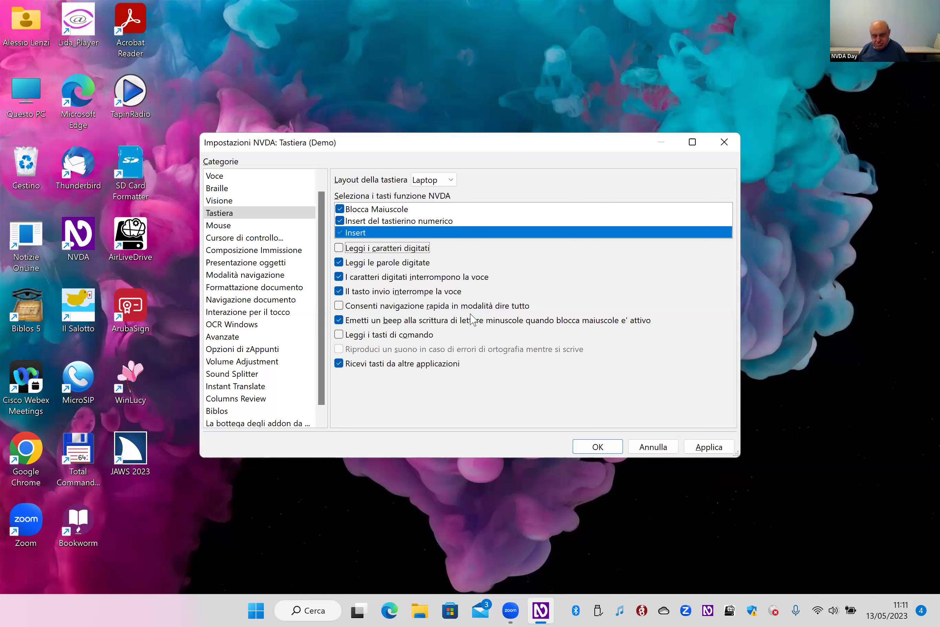
pyautogui.press('Tab')
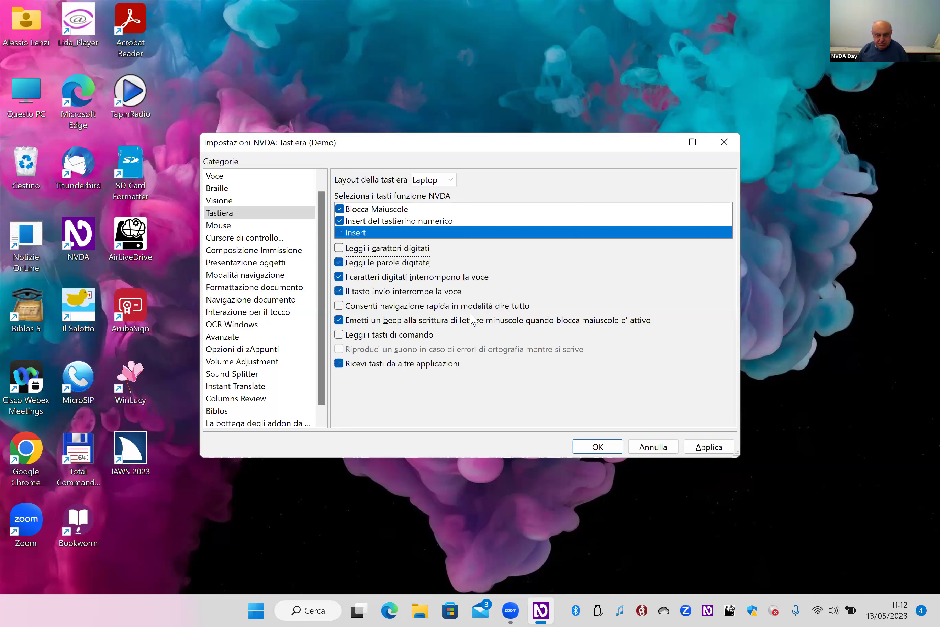
pyautogui.press('Tab')
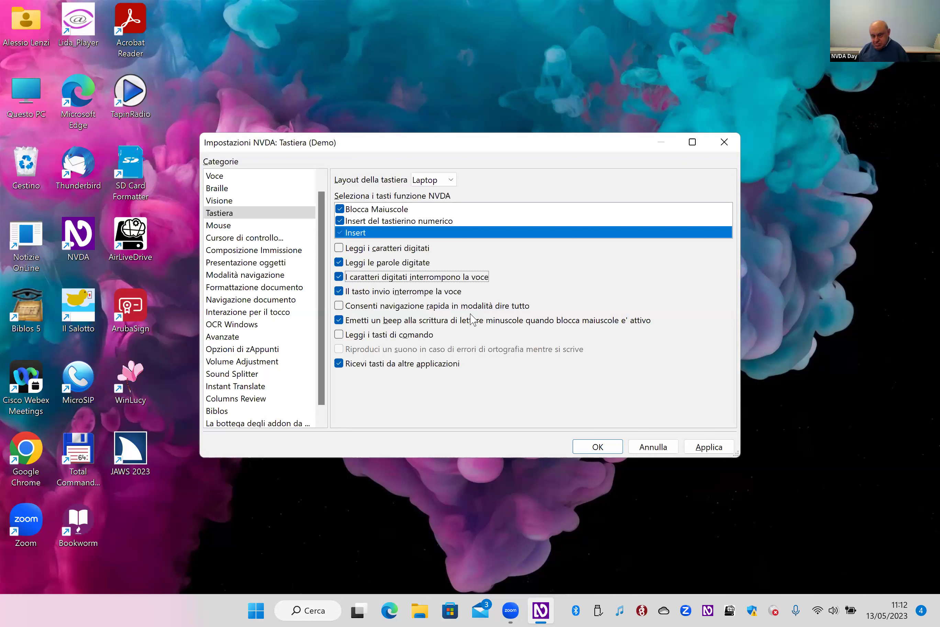
pyautogui.press('Tab')
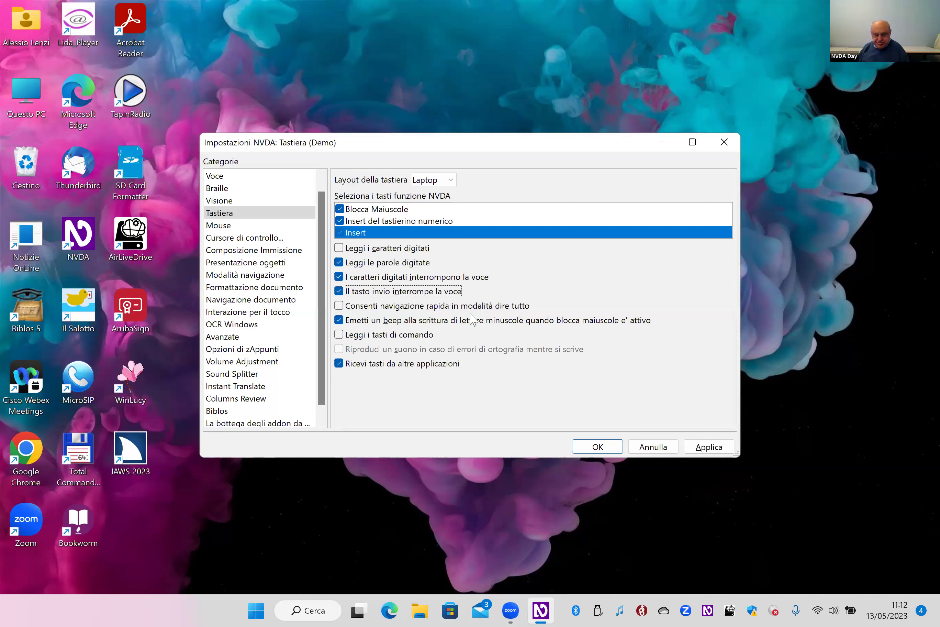
pyautogui.press('Tab')
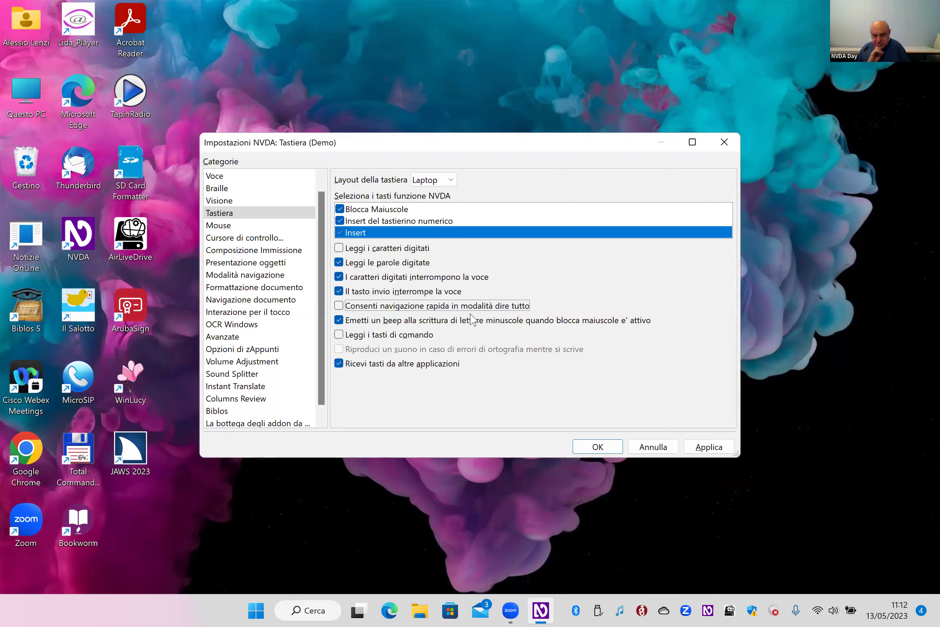
pyautogui.press('Tab')
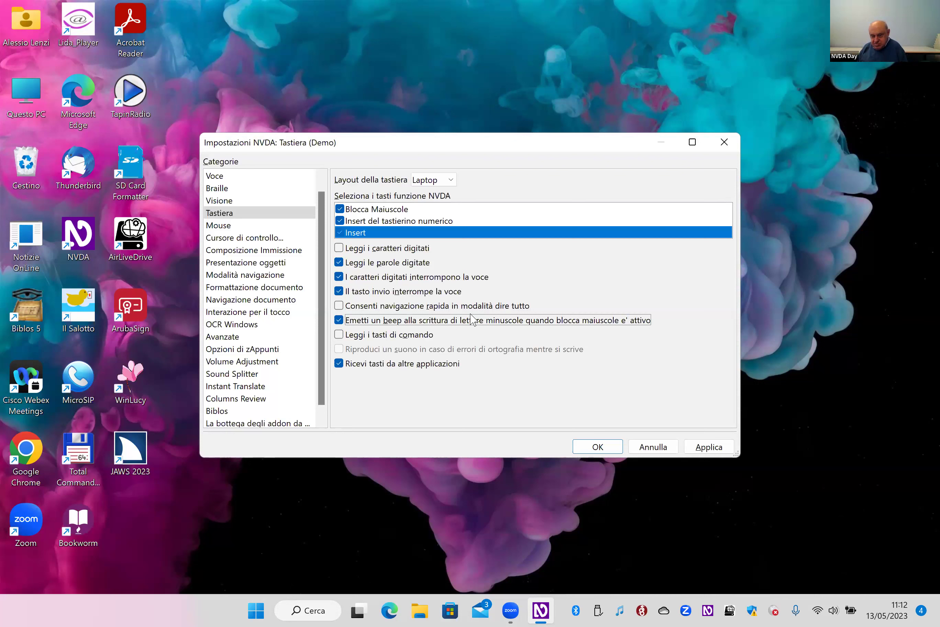
pyautogui.press('Tab')
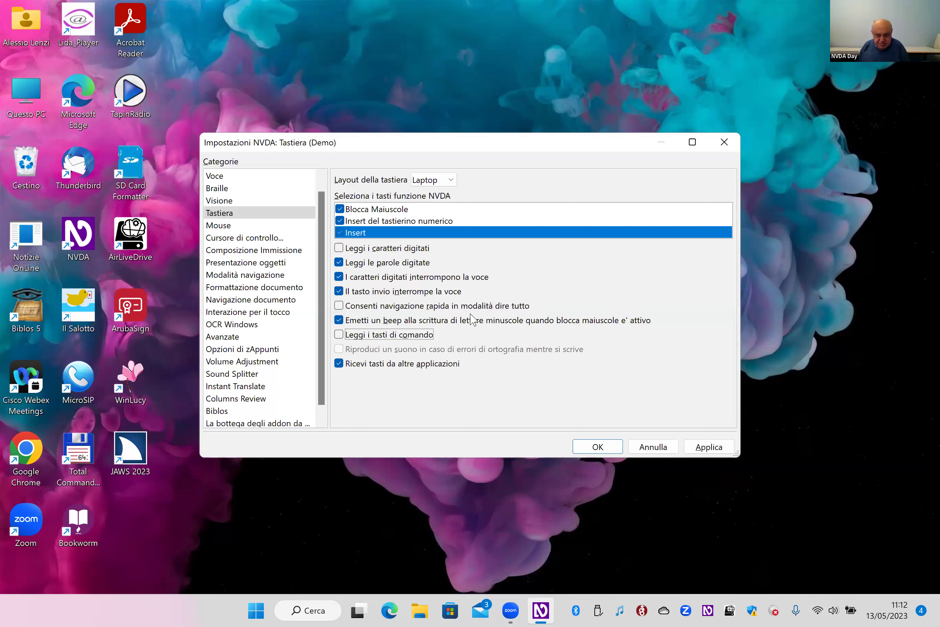
pyautogui.press('Tab')
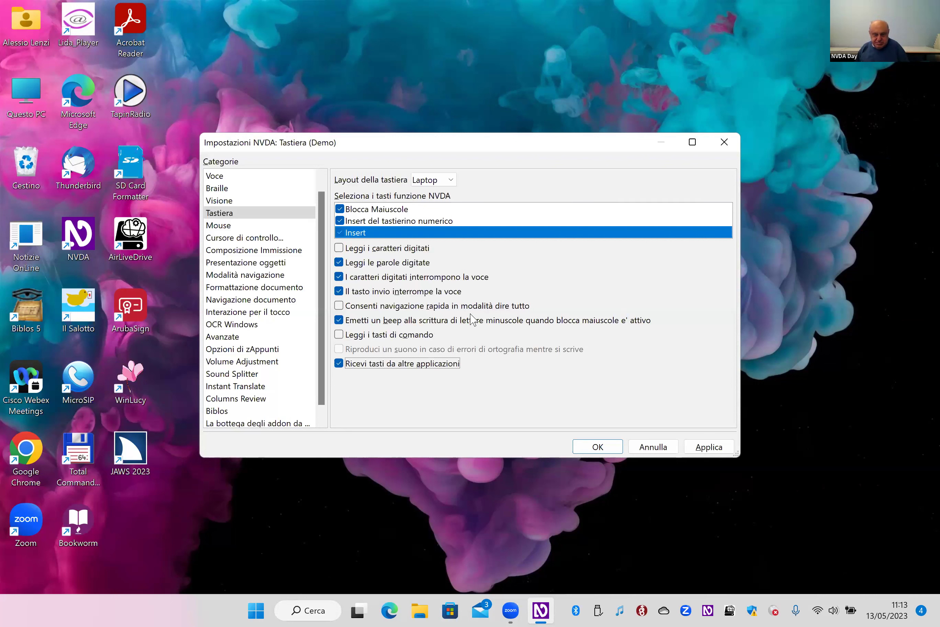
# - Leave the keyboard options and show the Mouse settings category
pyautogui.press('Tab')
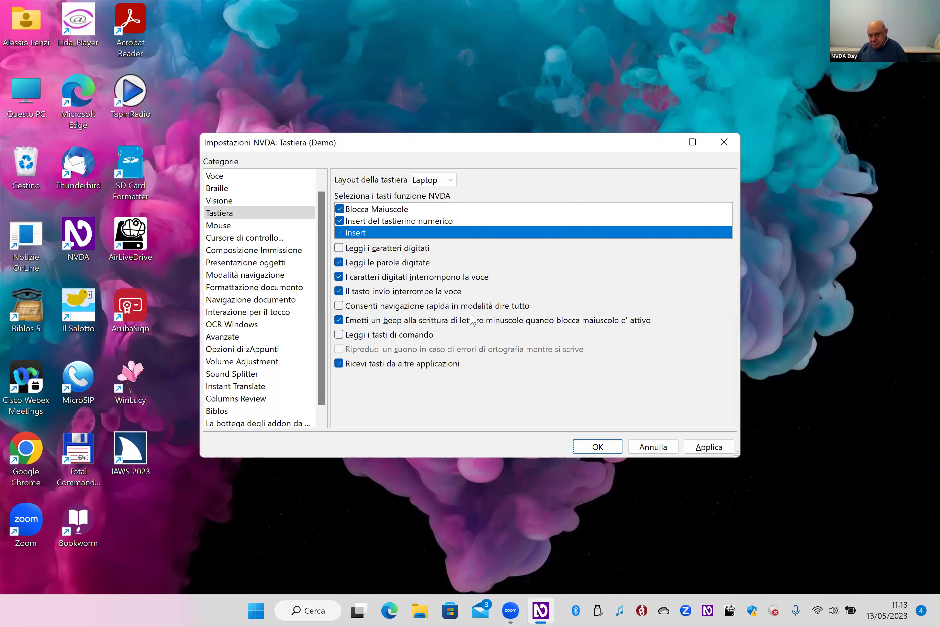
pyautogui.press('Tab')
pyautogui.press('Tab')
pyautogui.press('Tab')
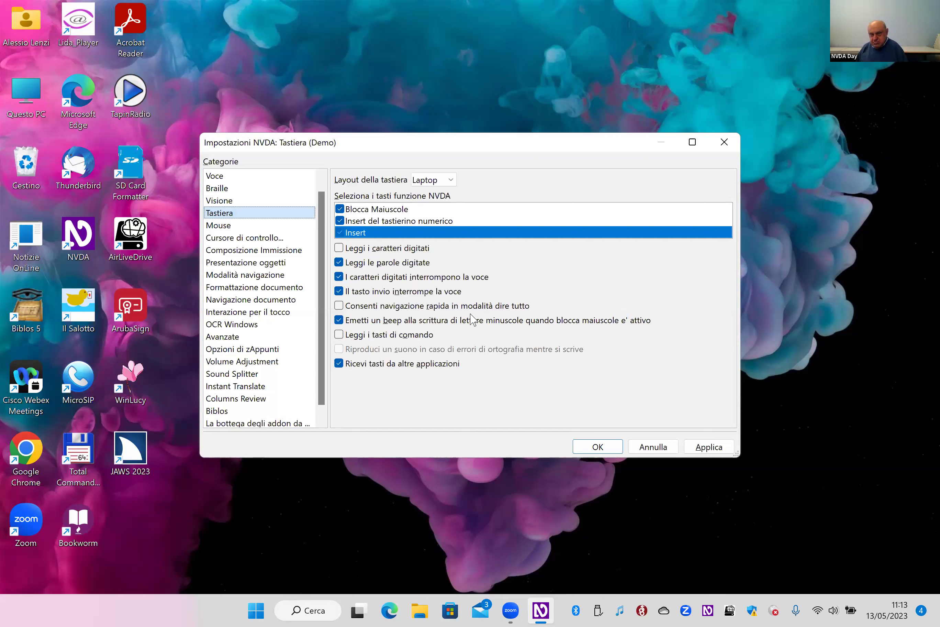
pyautogui.hotkey('ctrl', 'Tab')
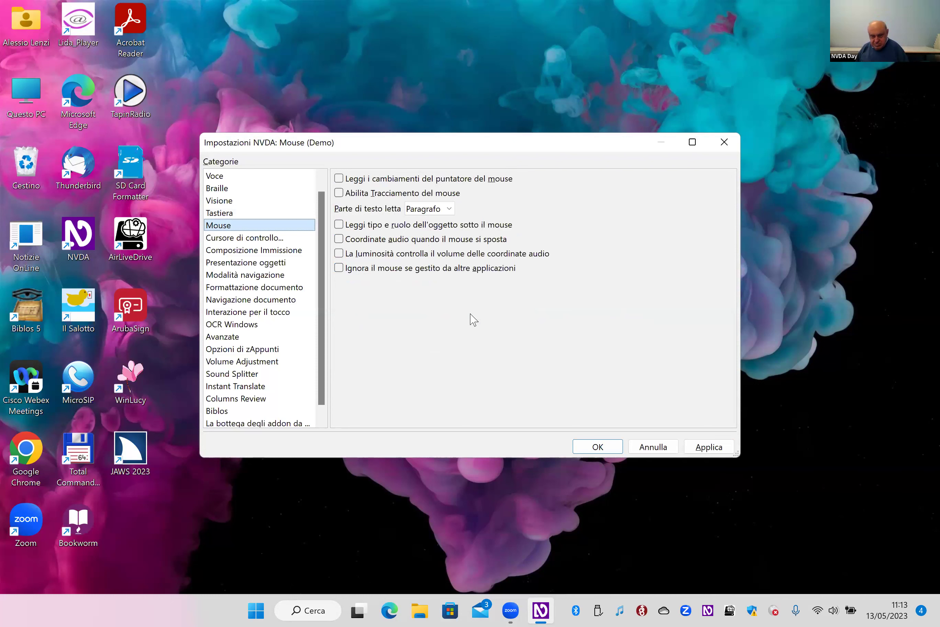
# - Look through the settings categories from Cursore di controllo to Modalità navigazione, return to Presentazione oggetti and close the settings
pyautogui.hotkey('ctrl', 'Tab')
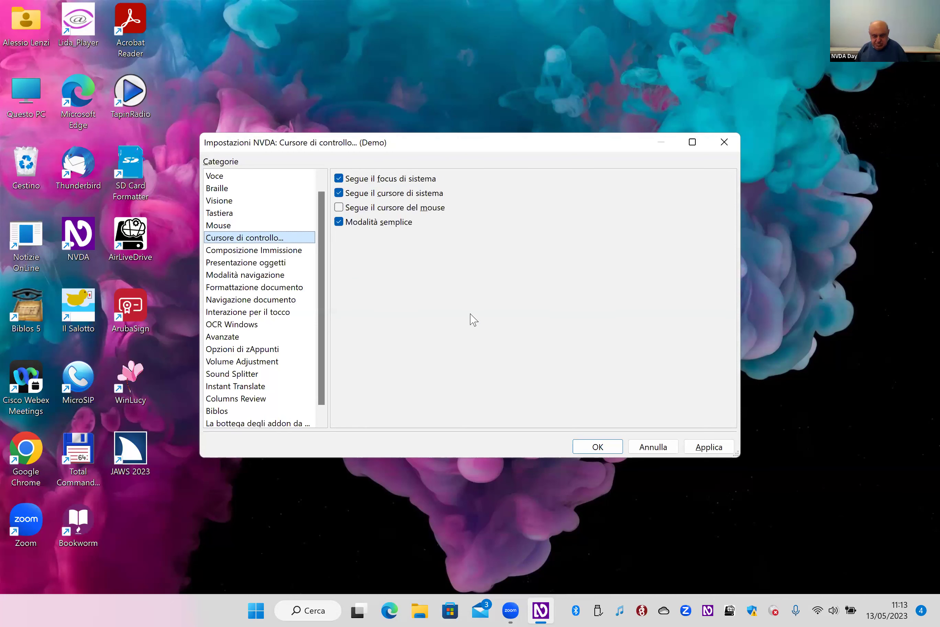
pyautogui.hotkey('ctrl', 'Tab')
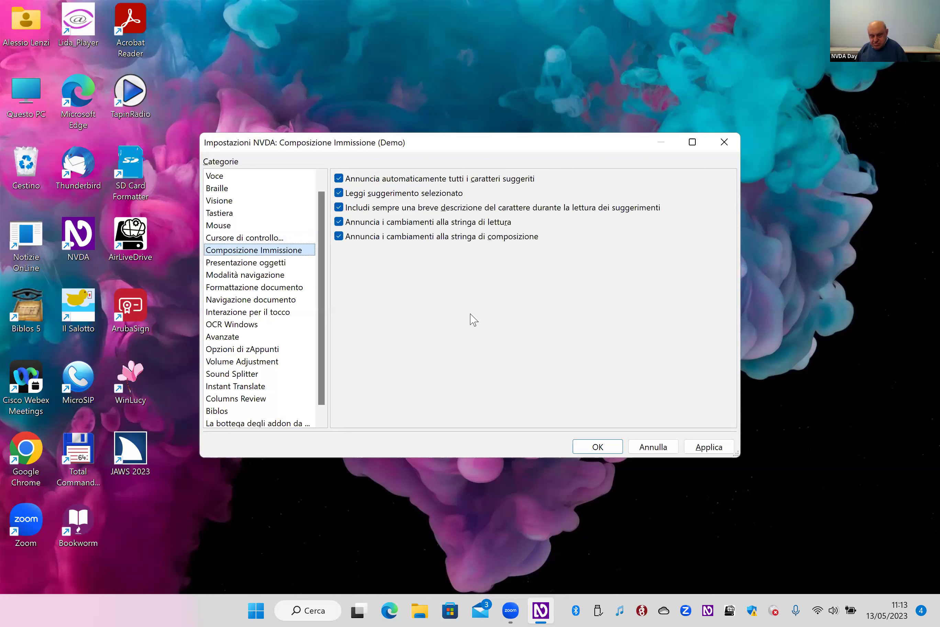
pyautogui.hotkey('ctrl', 'Tab')
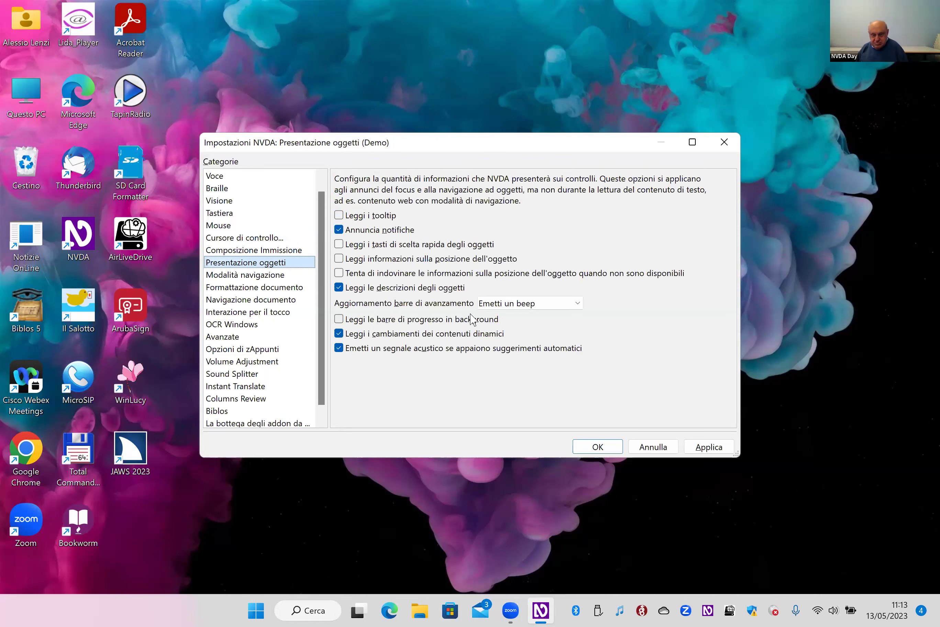
pyautogui.hotkey('ctrl', 'Tab')
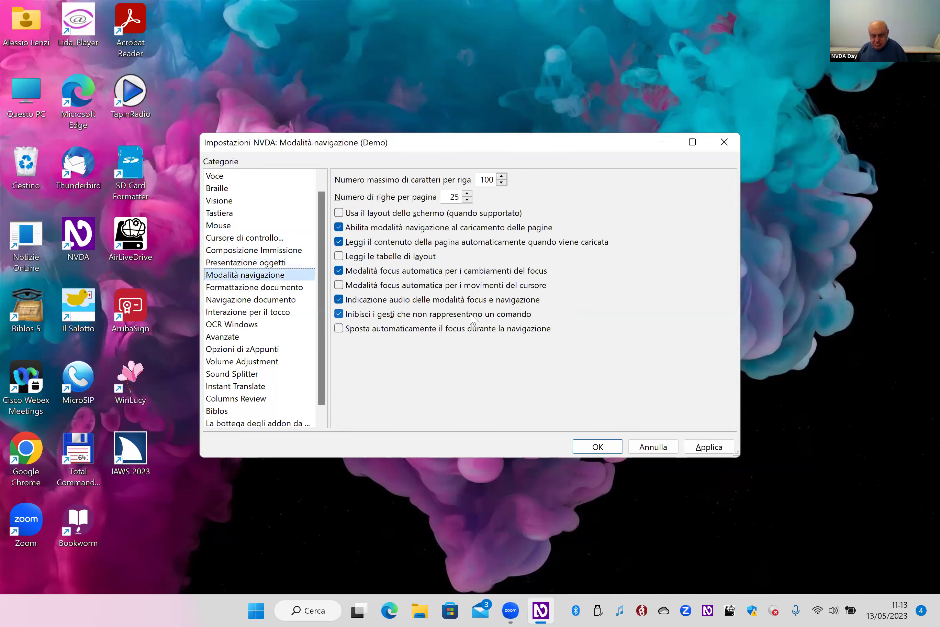
pyautogui.hotkey('ctrl', 'shift', 'Tab')
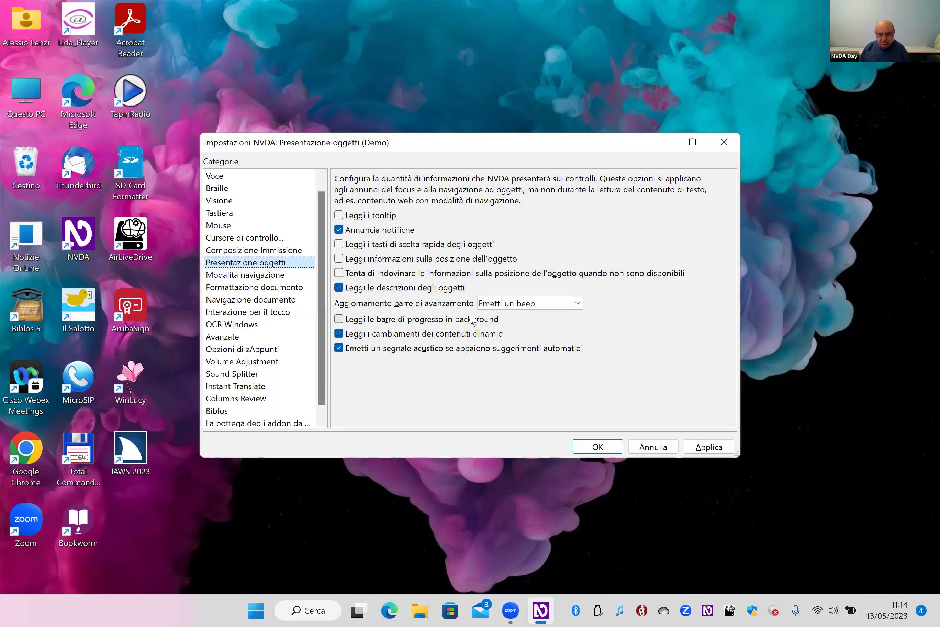
pyautogui.press('Escape')
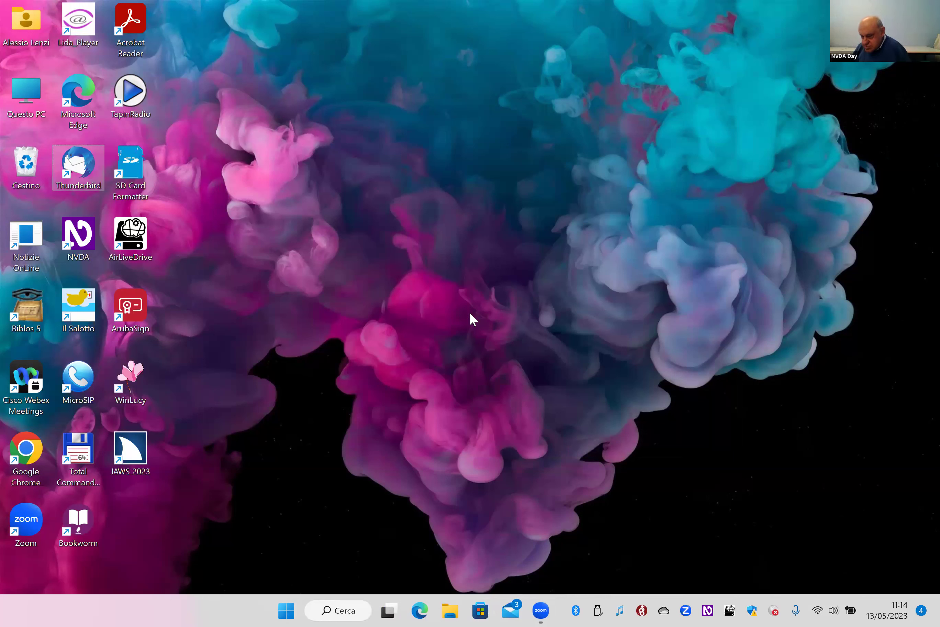
# - Go through the NVDA Preferenze entries from Impostazioni to Gesti e tasti di immissione and open the input gestures dialog
pyautogui.press('Insert+n')
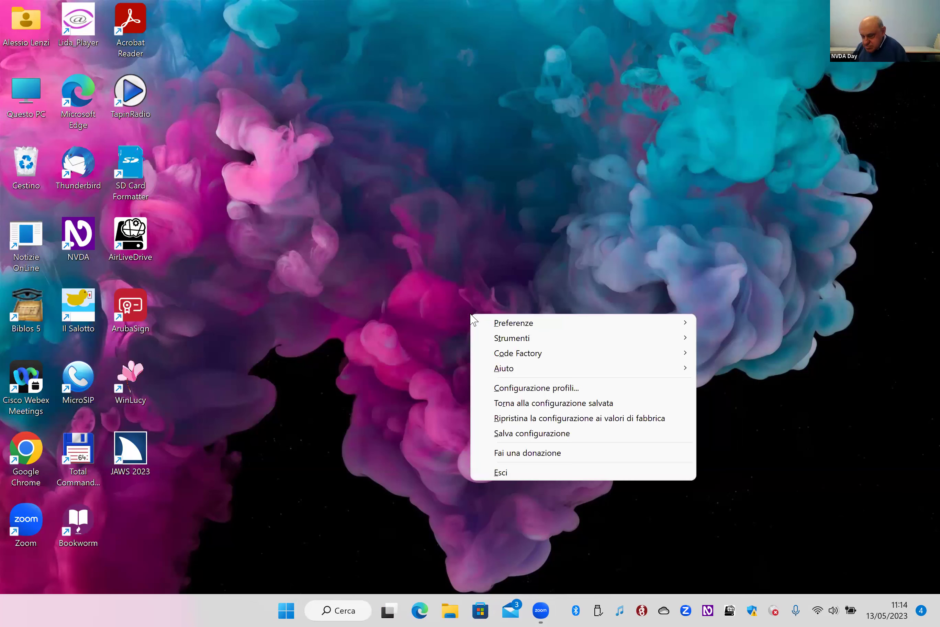
pyautogui.press('Down')
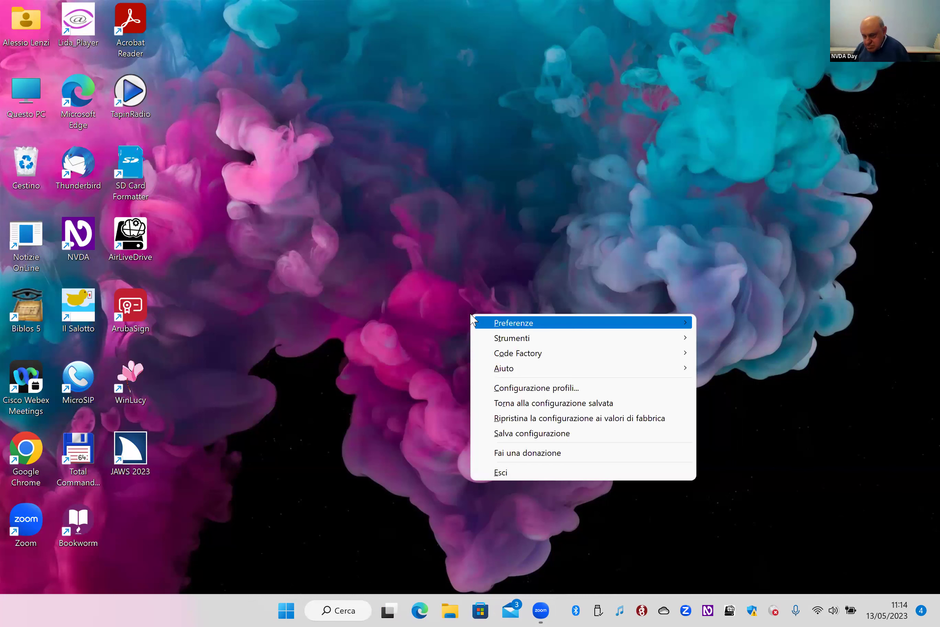
pyautogui.press('Right')
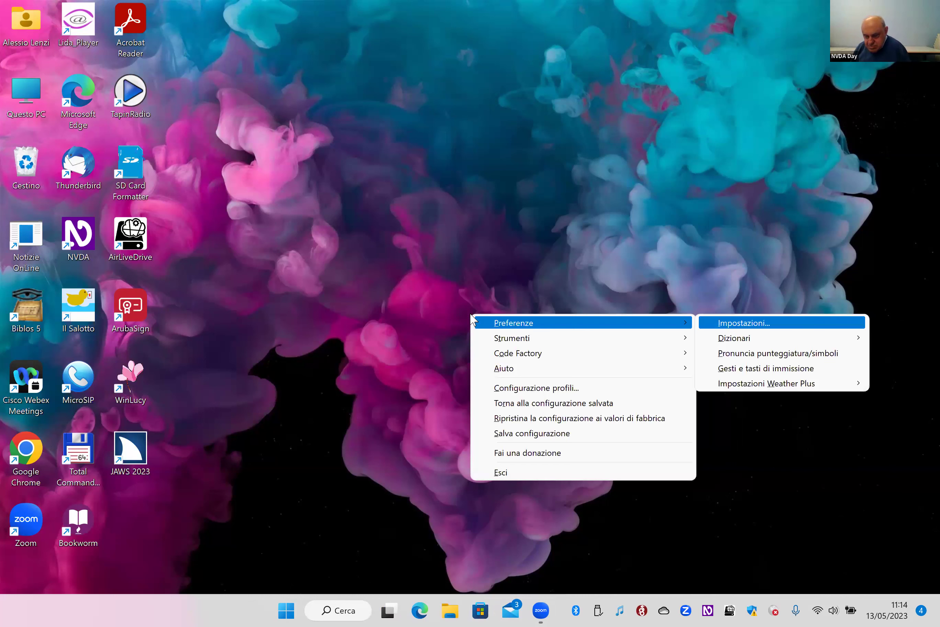
pyautogui.press('Down')
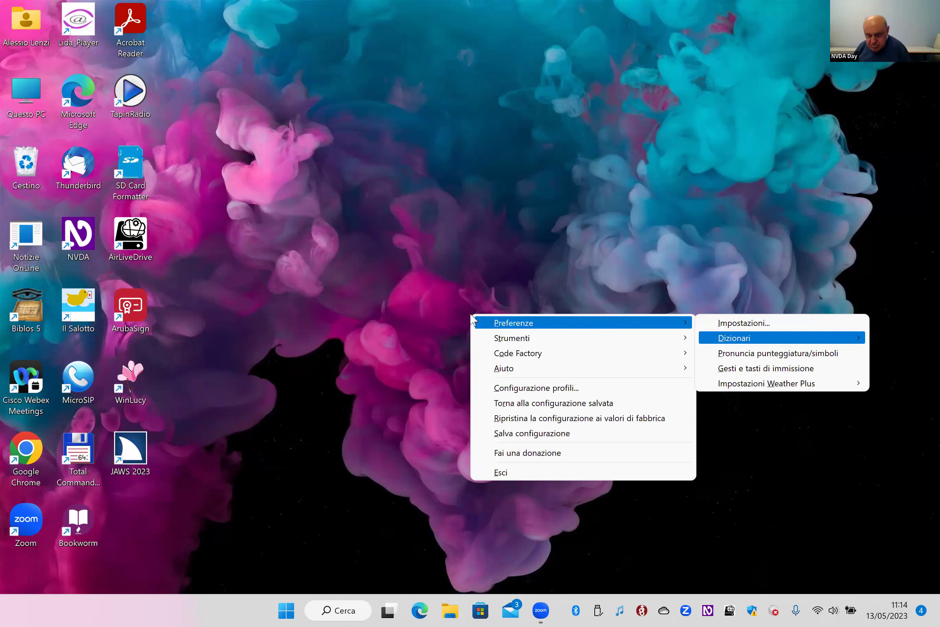
pyautogui.press('Down')
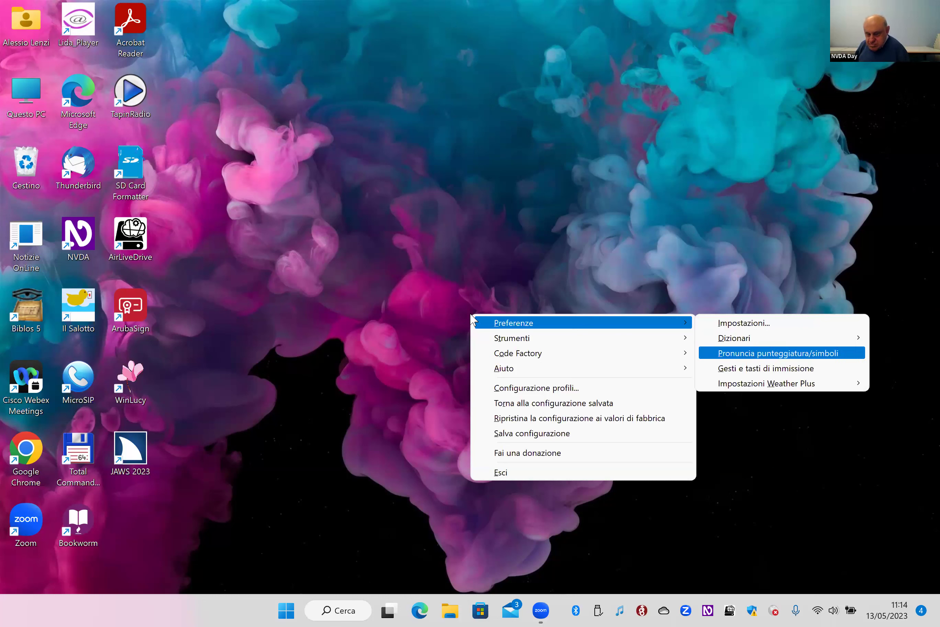
pyautogui.press('Down')
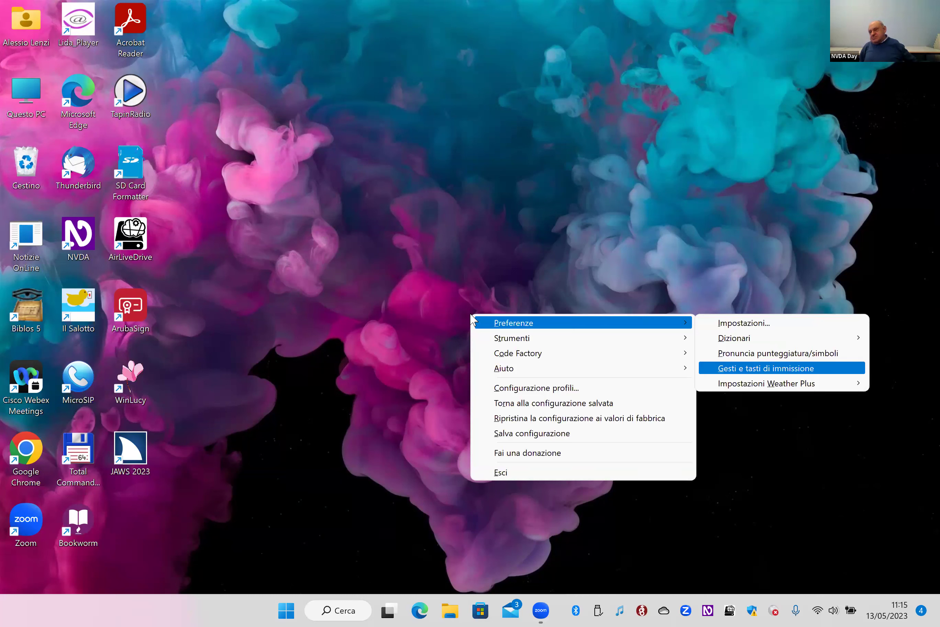
pyautogui.press('Return')
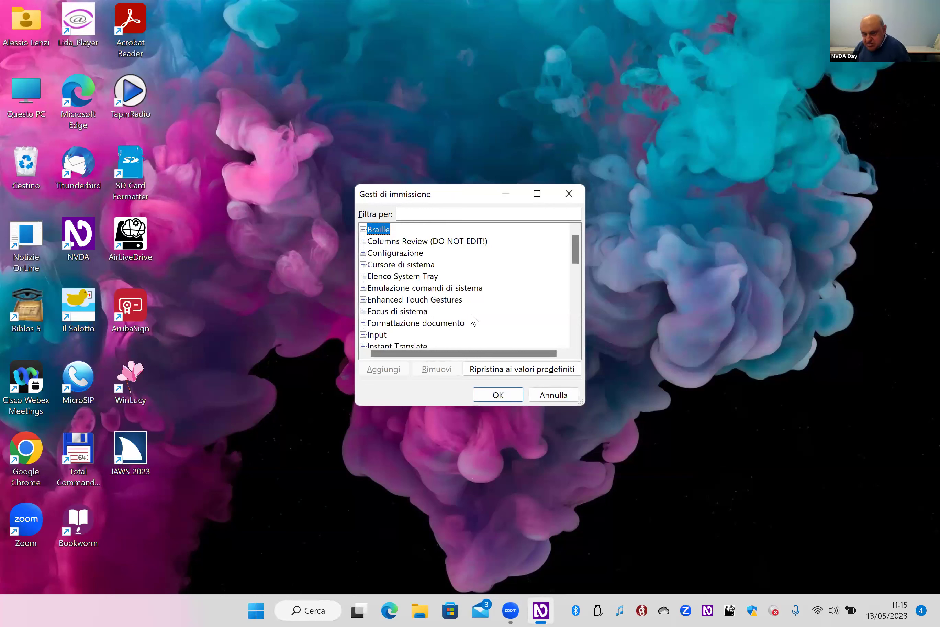
# - Browse the input gesture categories from Braille down to Formattazione documento
pyautogui.press('Down')
pyautogui.press('Down')
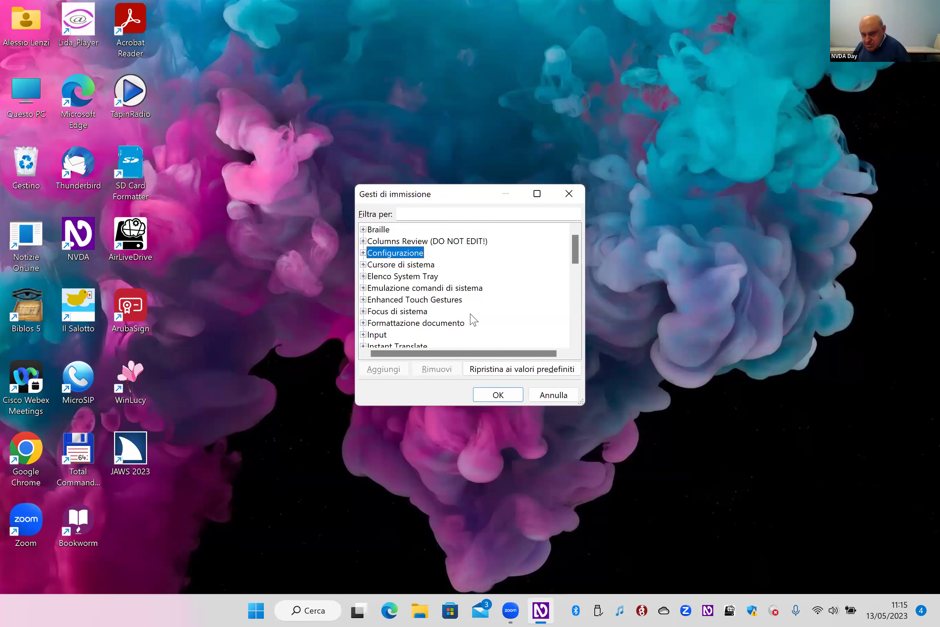
pyautogui.press('Down')
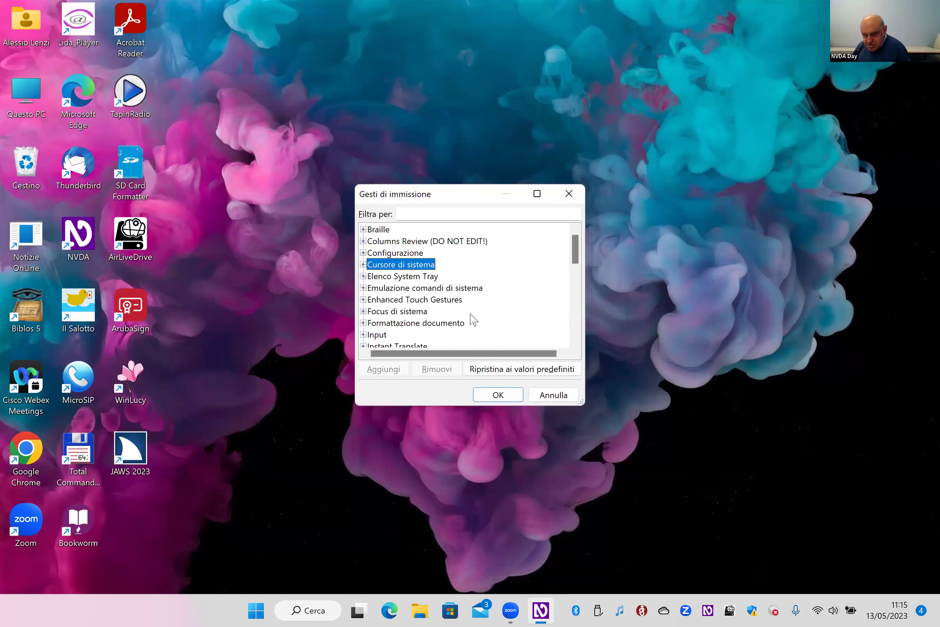
pyautogui.press('Down')
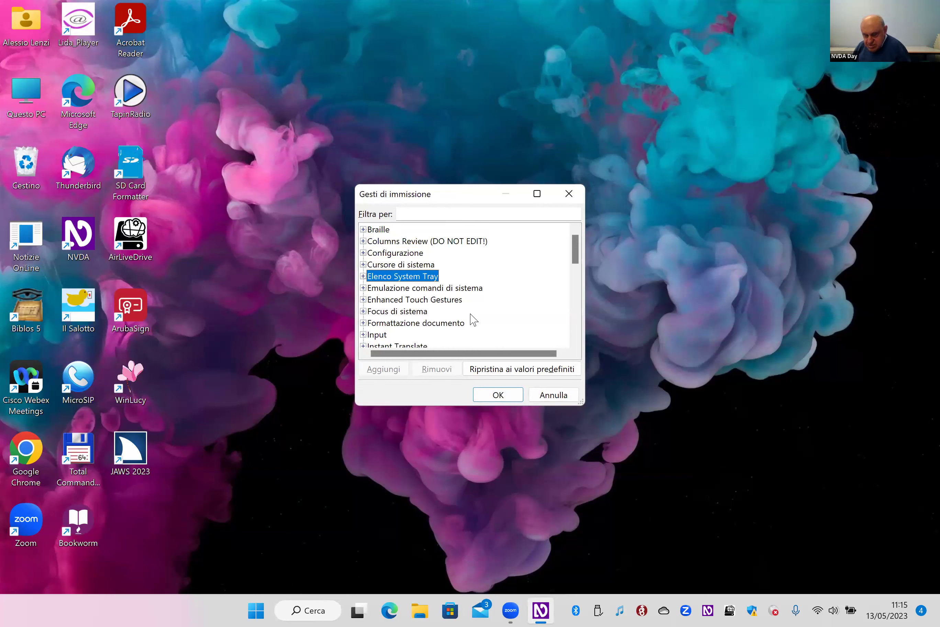
pyautogui.press('Down')
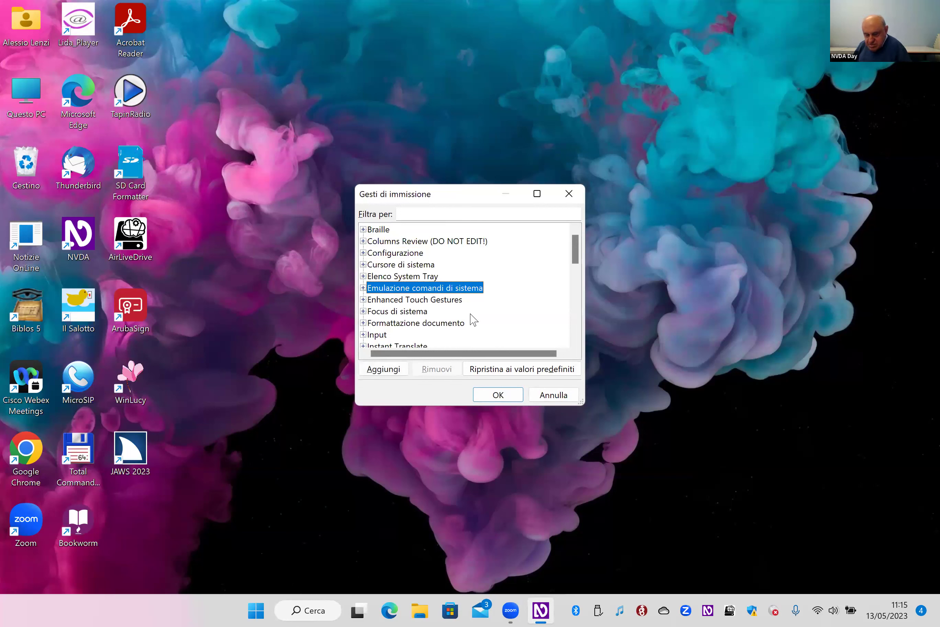
pyautogui.press('Down')
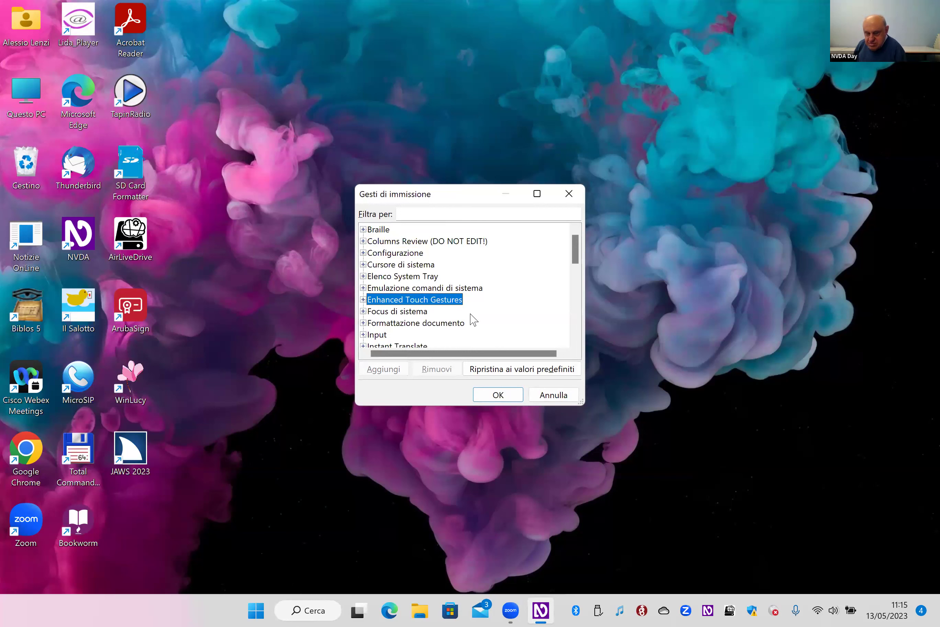
pyautogui.press('Down')
pyautogui.press('Down')
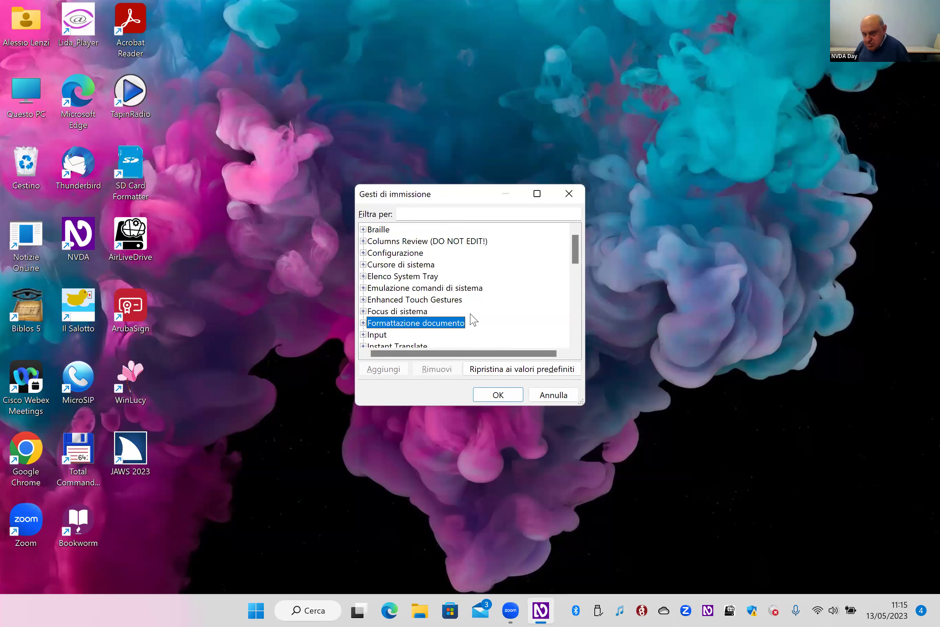
# - Expand Formattazione documento, examine its commands for reading articles and character attributes, and close the input gestures dialog
pyautogui.press('Right')
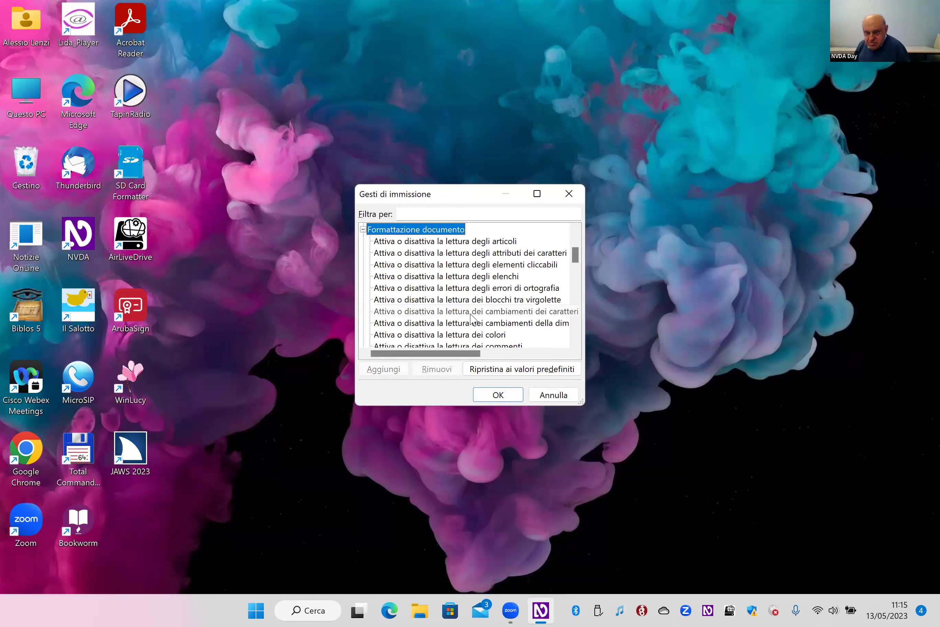
pyautogui.press('Down')
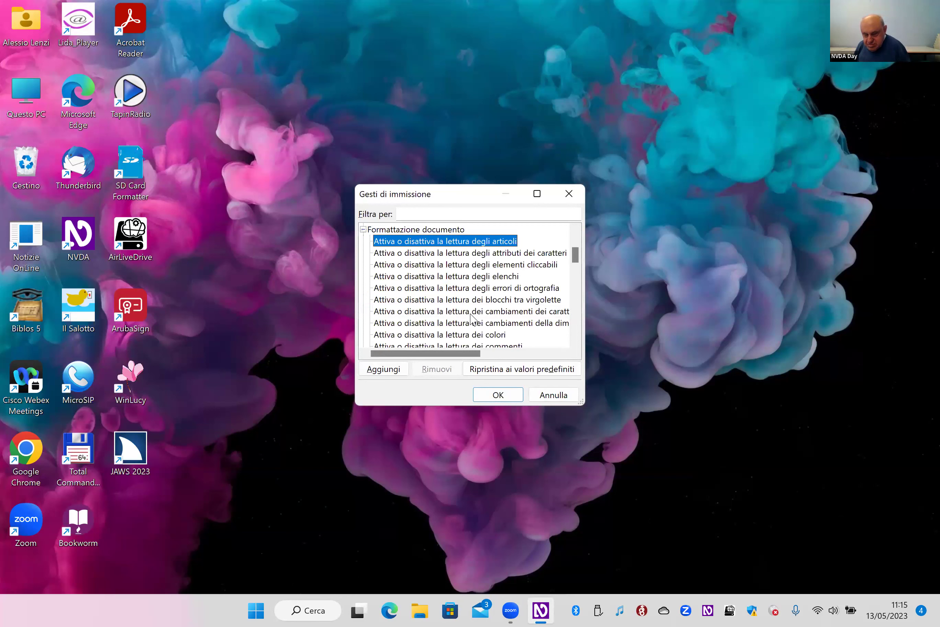
pyautogui.press('Down')
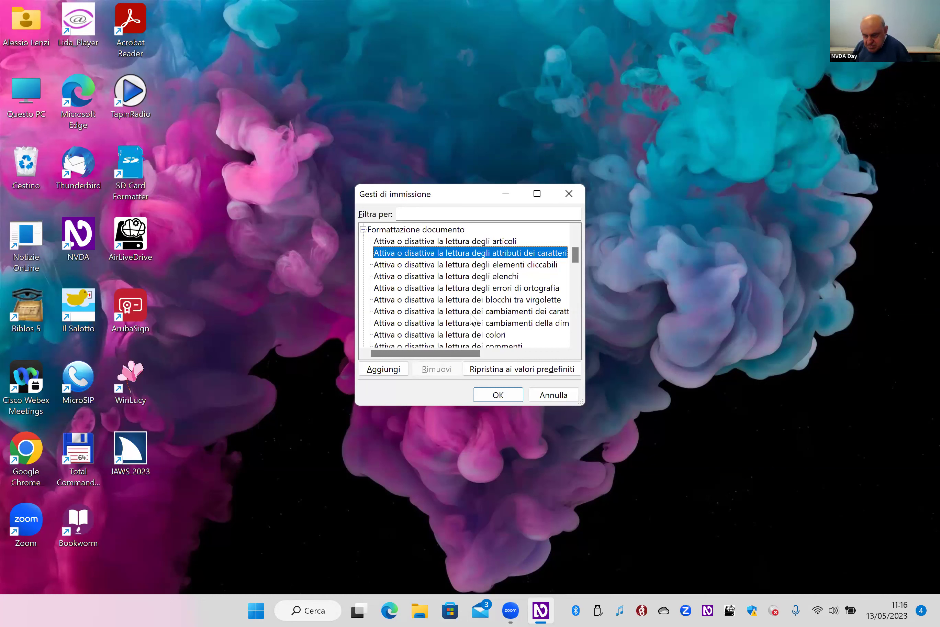
pyautogui.press('Escape')
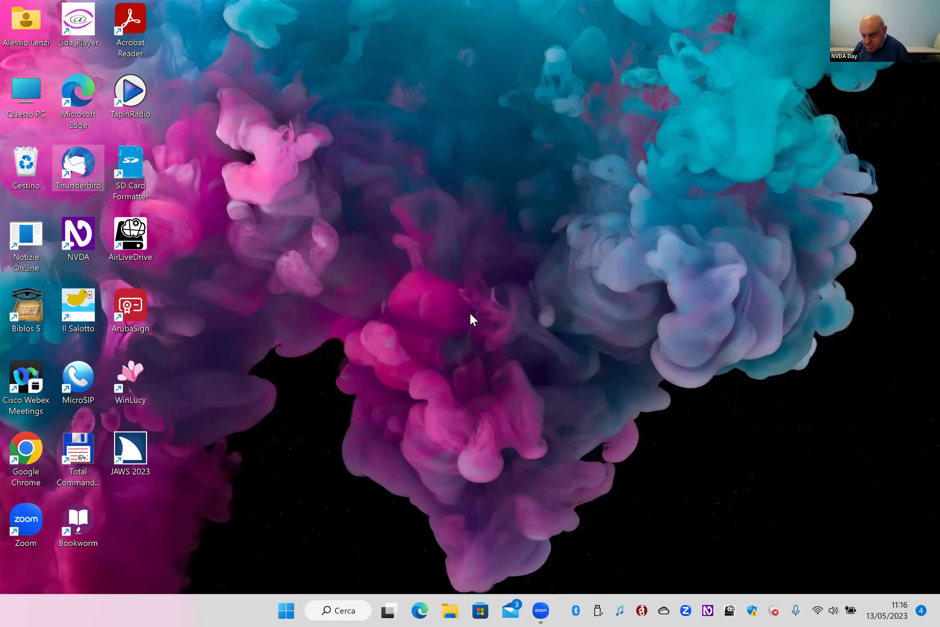
# - Pass over Strumenti and Code Factory among the main NVDA entries and show the Aiuto options
pyautogui.press('Insert+n')
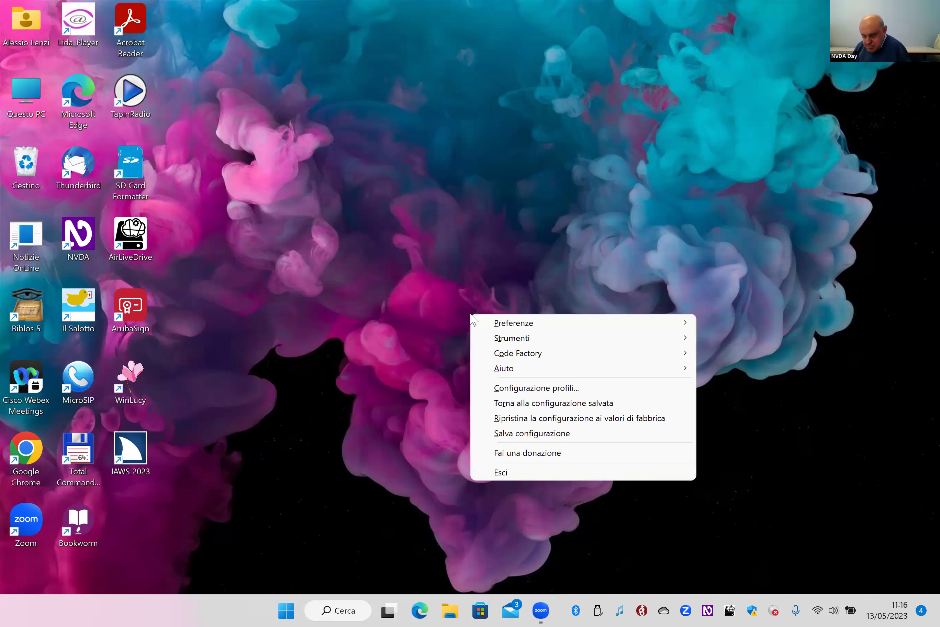
pyautogui.press('Down')
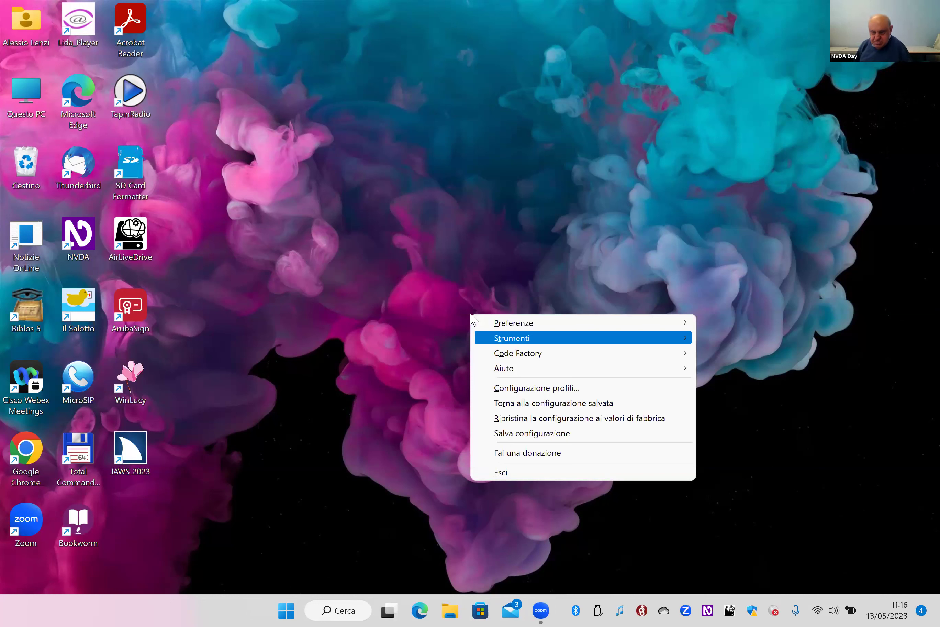
pyautogui.press('Down')
pyautogui.press('Down')
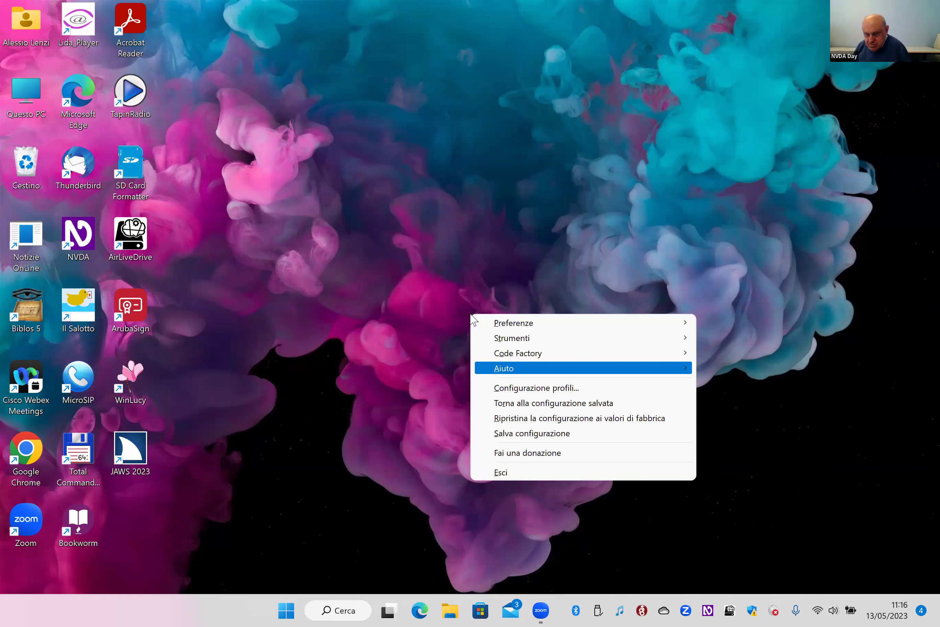
pyautogui.press('Right')
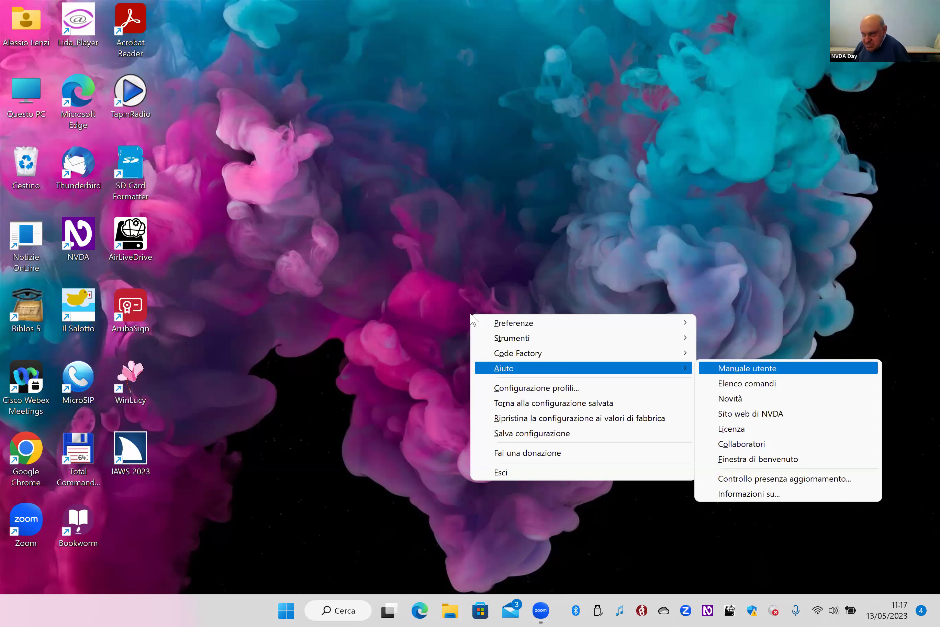
# - Review the Aiuto entries from Elenco comandi to Controllo presenza aggiornamento and move on to Configurazione profili
pyautogui.press('Down')
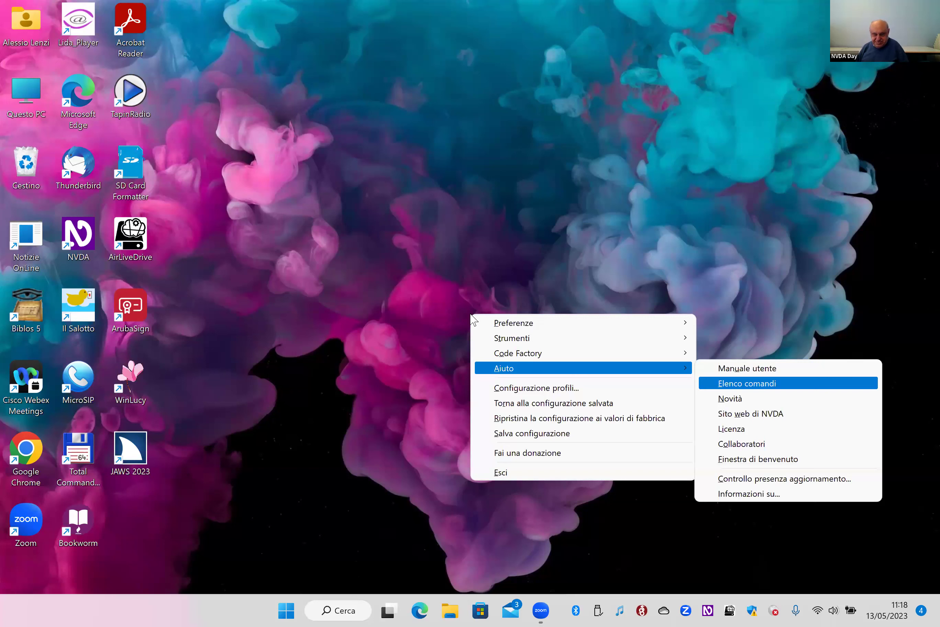
pyautogui.press('Down')
pyautogui.press('Down')
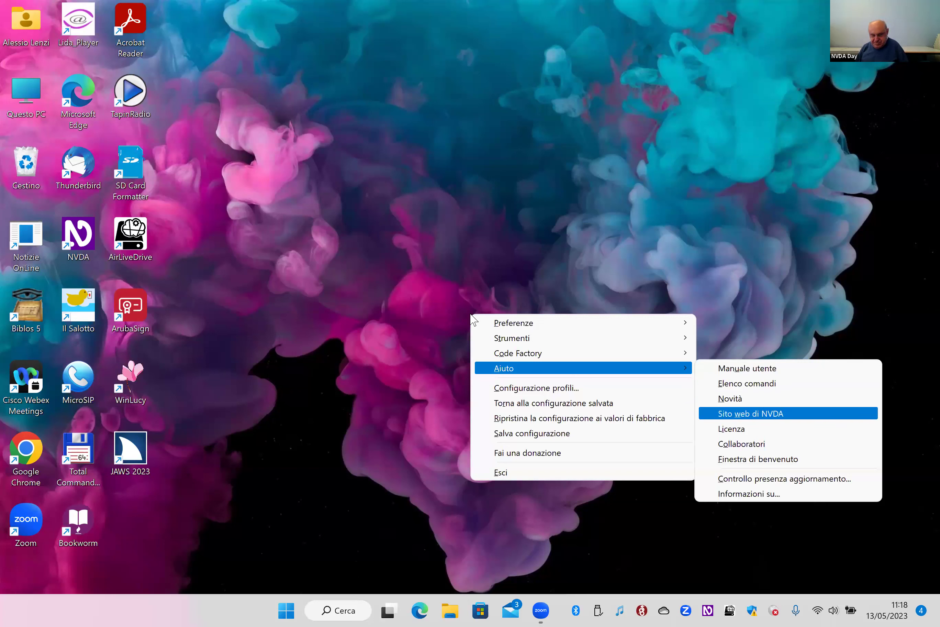
pyautogui.press('Up')
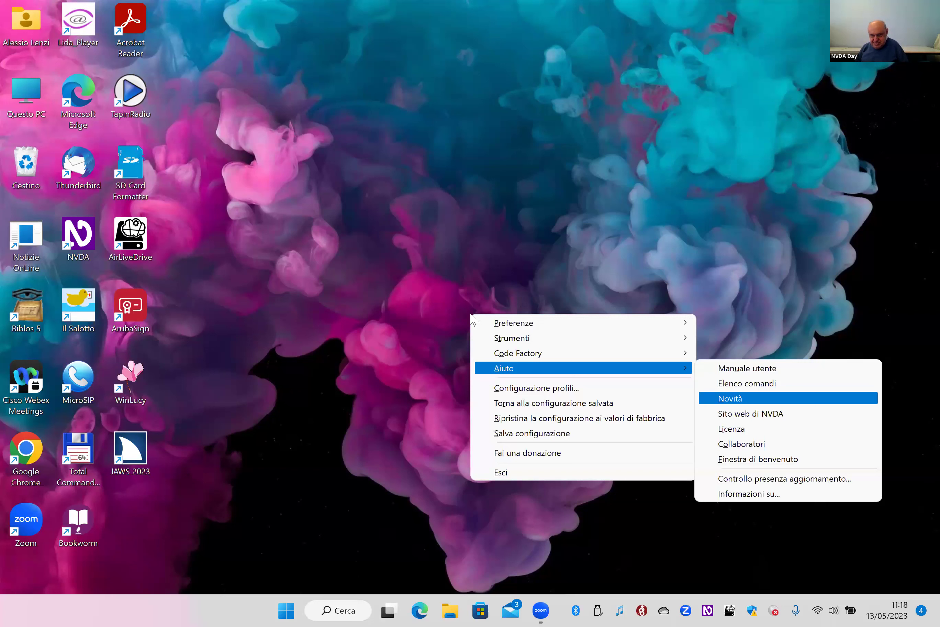
pyautogui.press('Down')
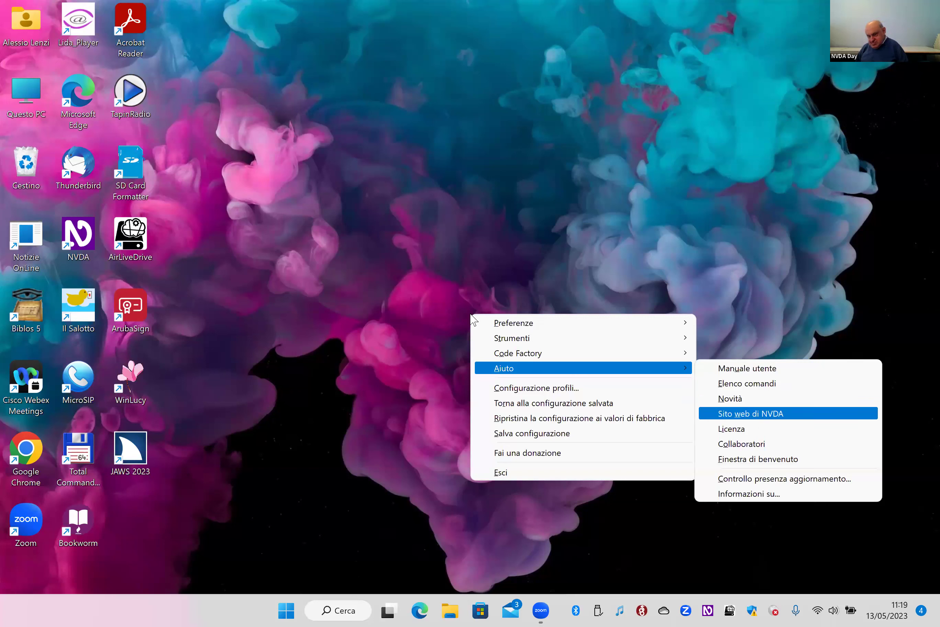
pyautogui.press('Down')
pyautogui.press('Down')
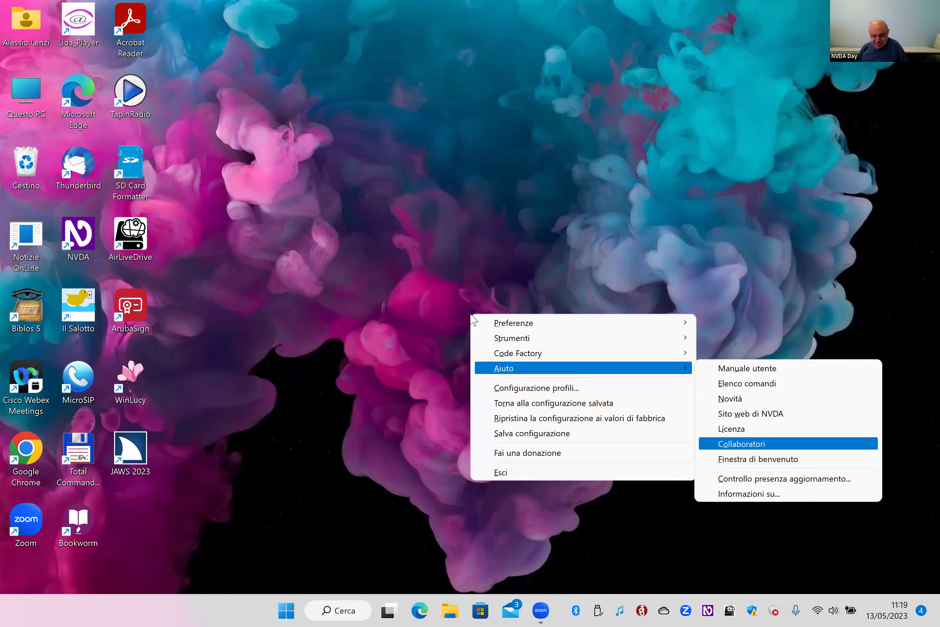
pyautogui.press('Down')
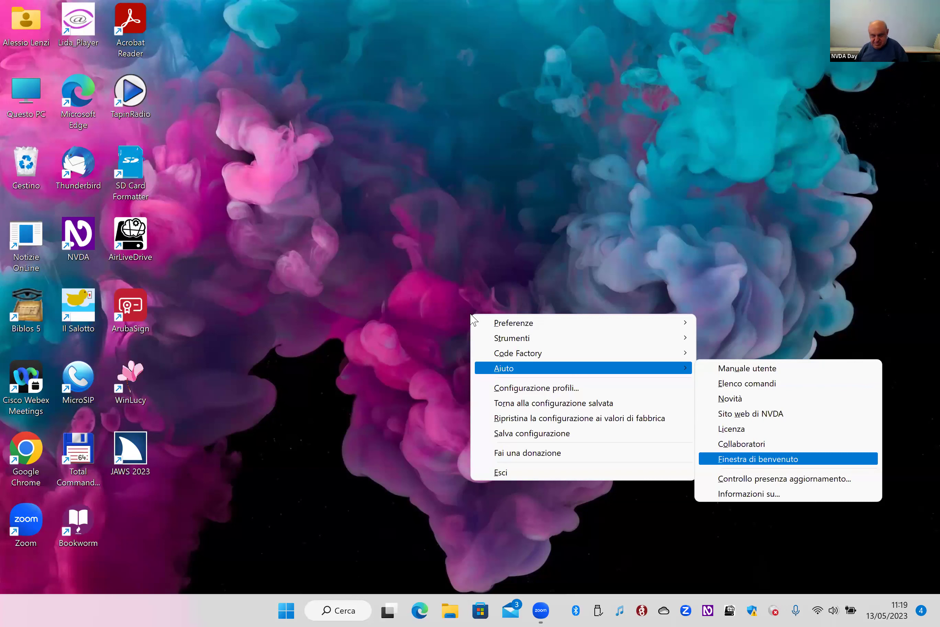
pyautogui.press('Down')
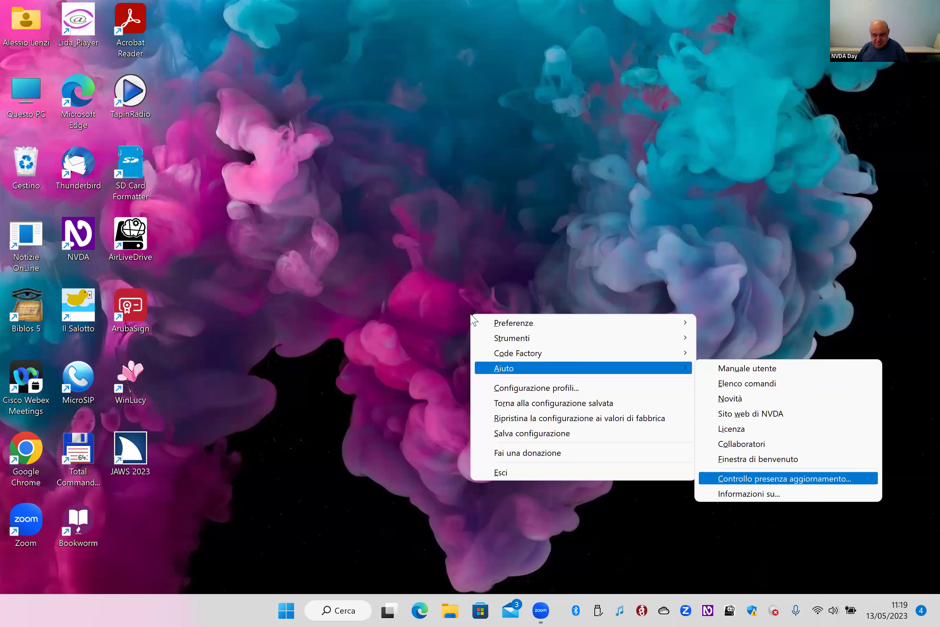
pyautogui.press('Left')
pyautogui.press('Down')
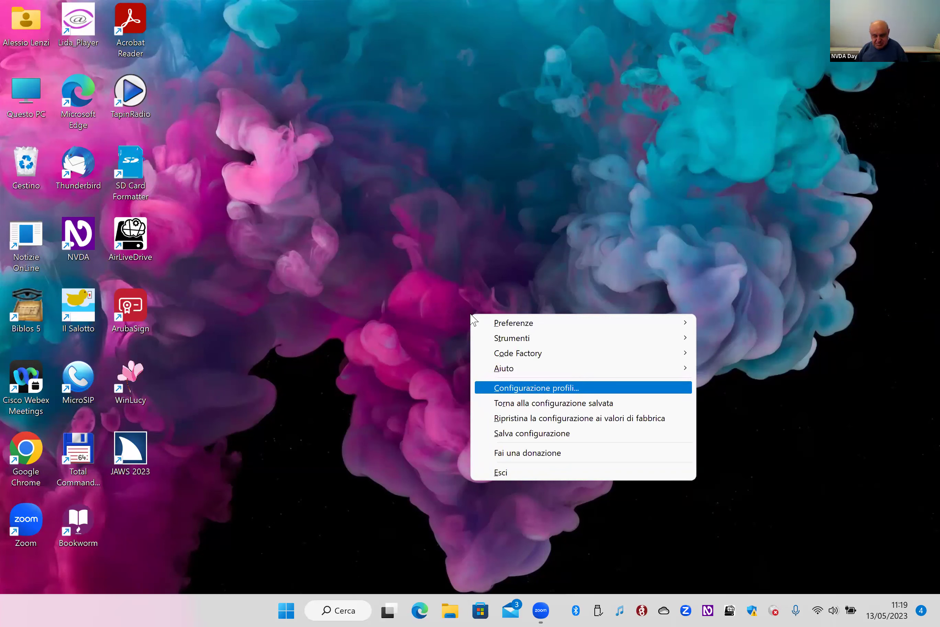
# - Open the configuration profiles, review the list from Demo up to Configurazione normale, and start a new profile
pyautogui.press('Return')
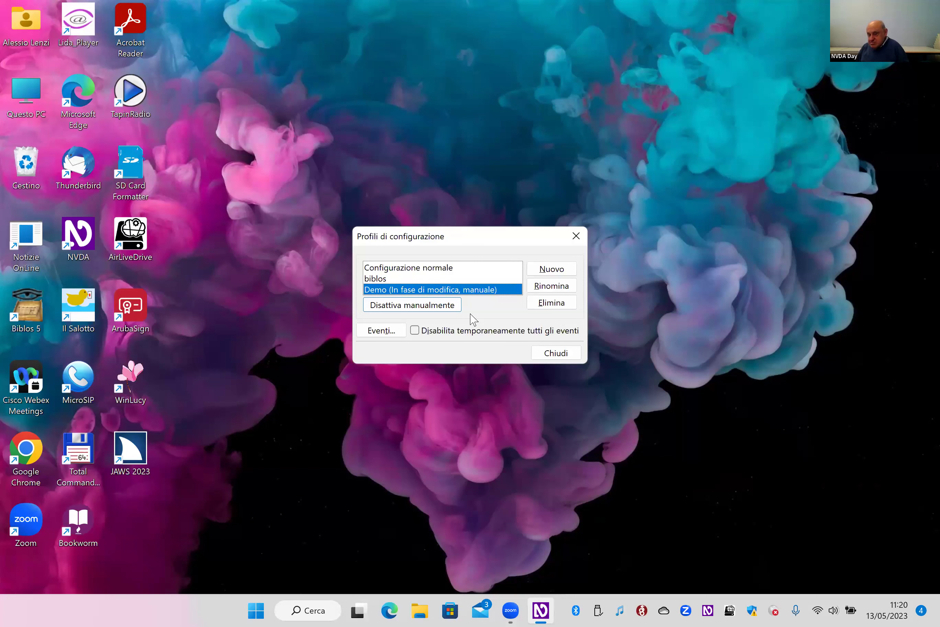
pyautogui.press('Up')
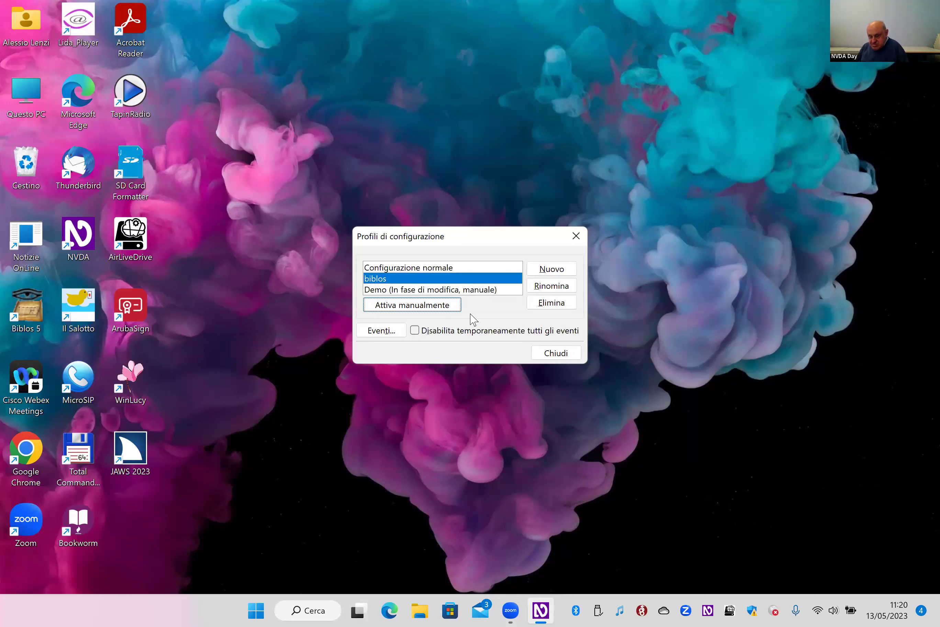
pyautogui.press('Up')
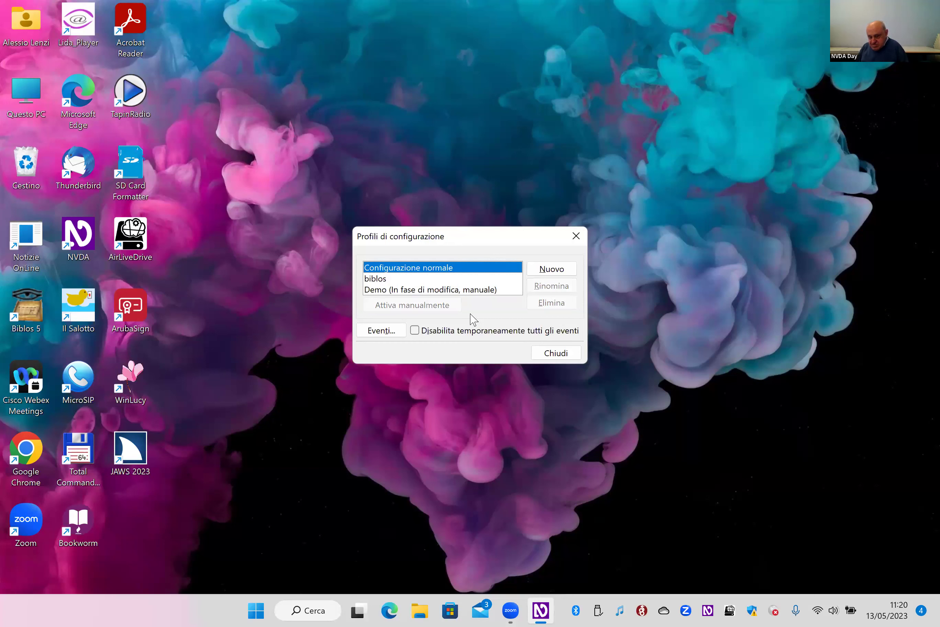
pyautogui.press('Tab')
pyautogui.press('Tab')
pyautogui.hotkey('shift', 'Tab')
pyautogui.press('Return')
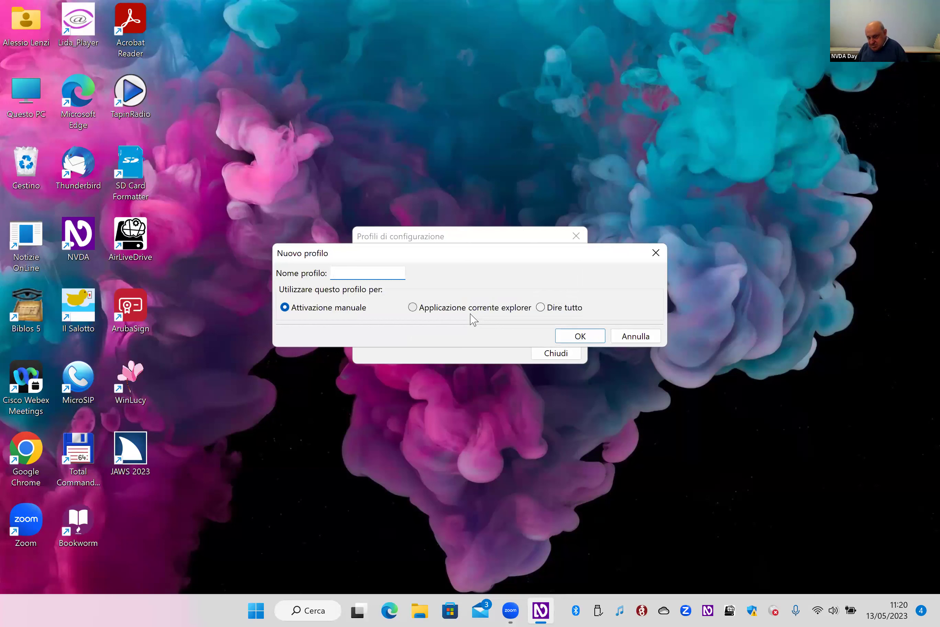
# - Name the new profile Prova, review its usage choices, keep Attivazione manuale, and create the profile with manual activation enabled
pyautogui.write('Prova')
pyautogui.press('Tab')
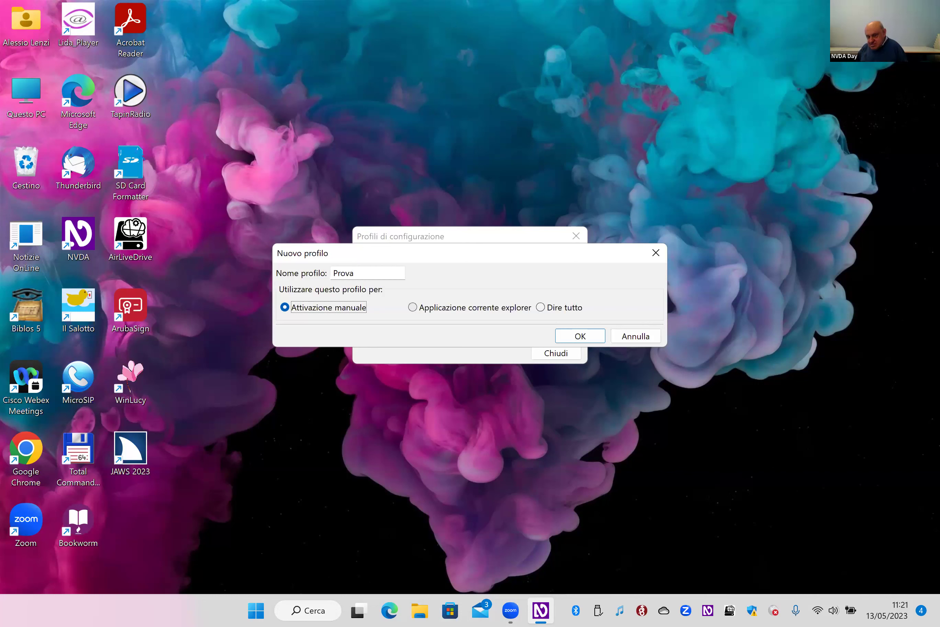
pyautogui.click(412, 307)
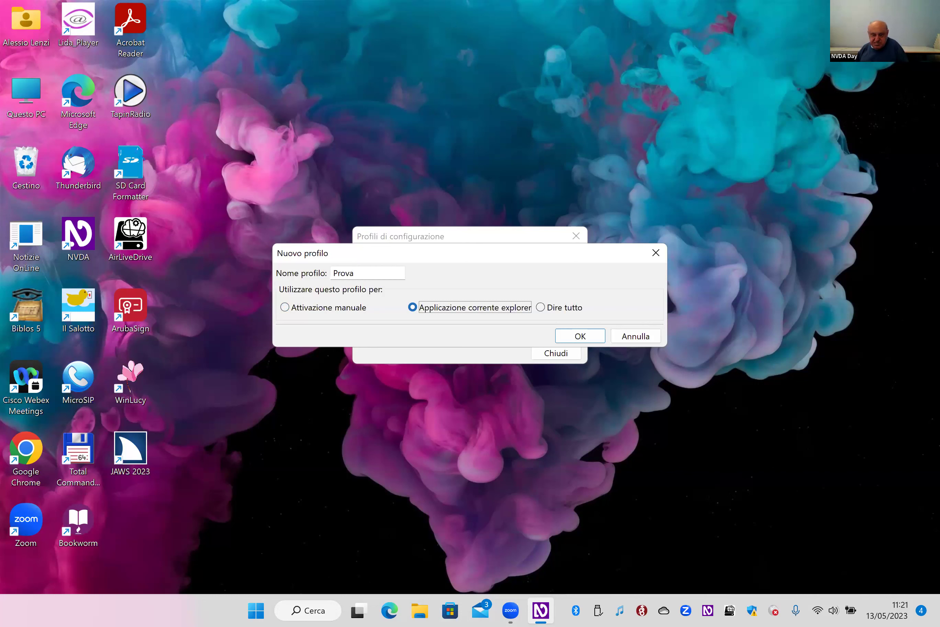
pyautogui.press('Right')
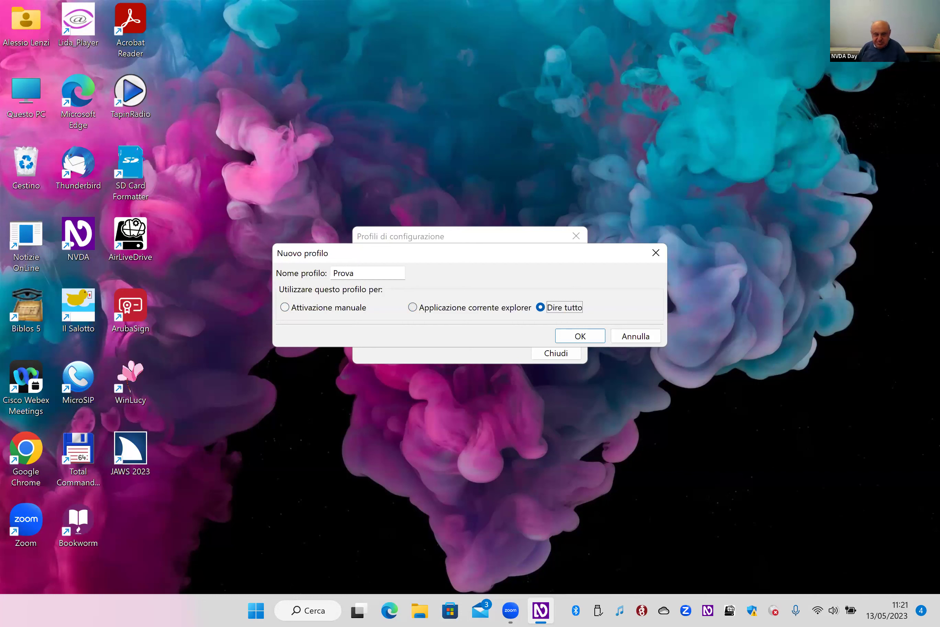
pyautogui.click(285, 307)
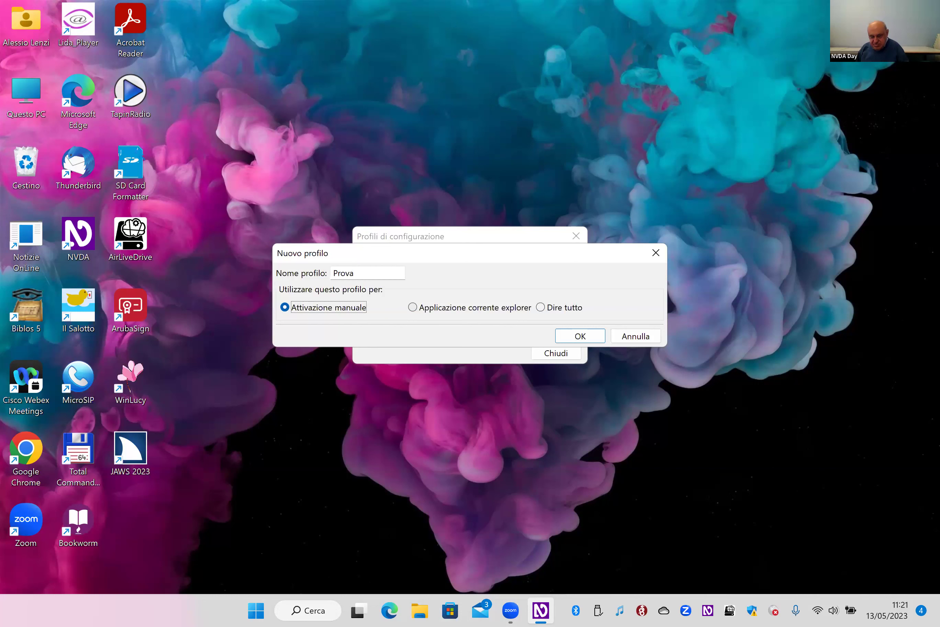
pyautogui.press('Tab')
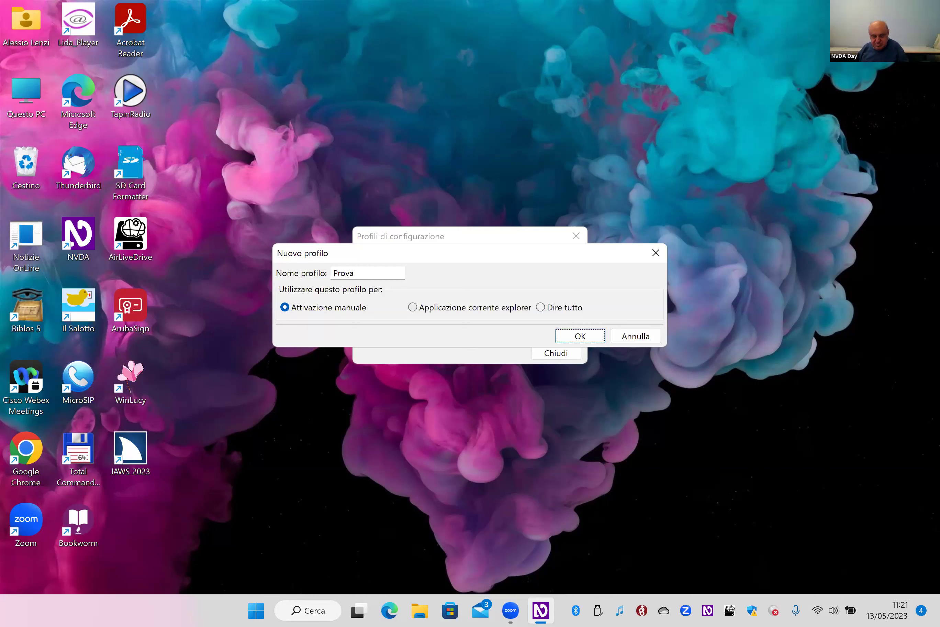
pyautogui.press('Return')
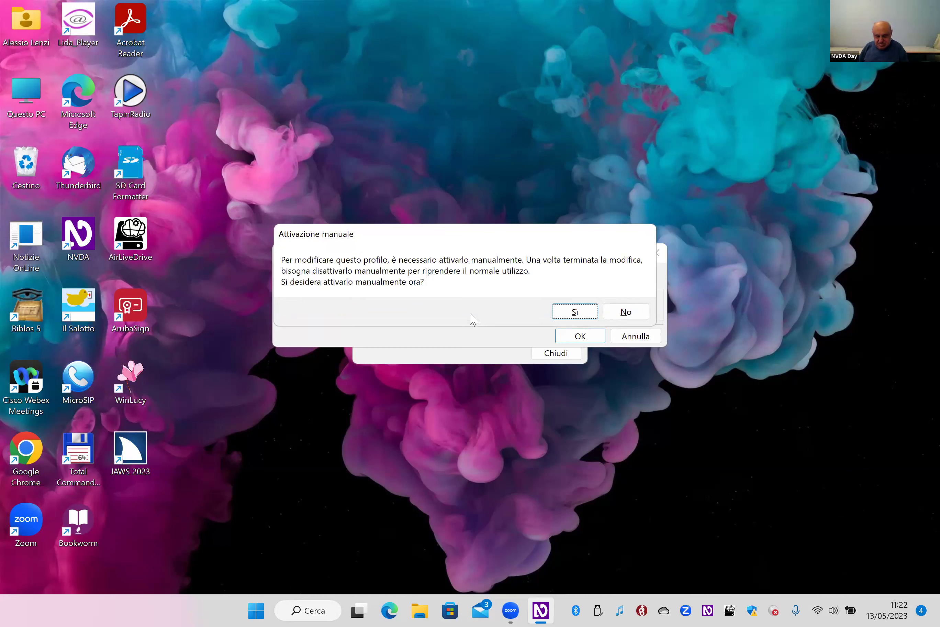
pyautogui.hotkey('ctrl', 'alt', 'n')
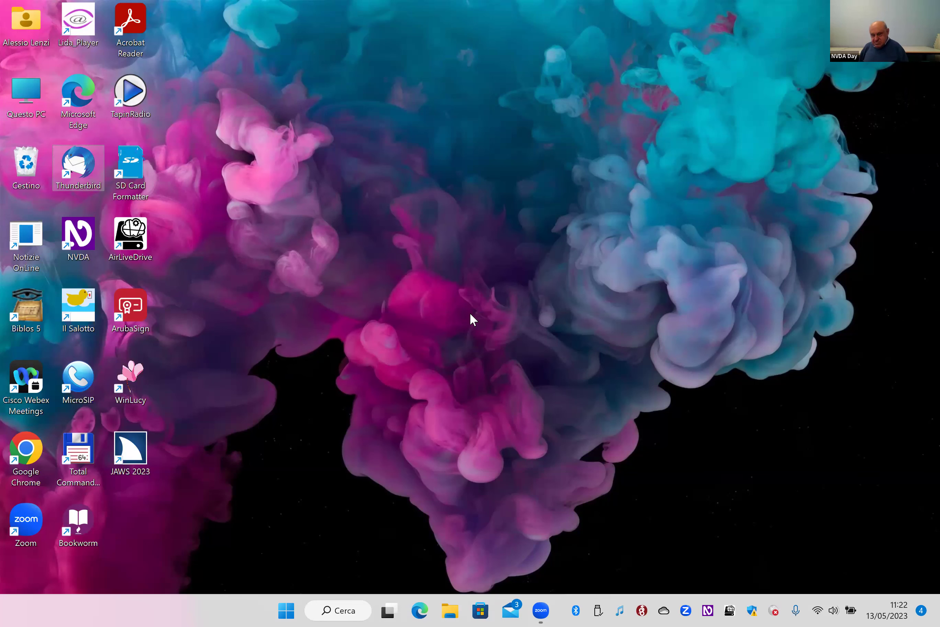
# - Open the Voce settings for the Prova profile and bring up the synthesizer selection
pyautogui.press('Insert+n')
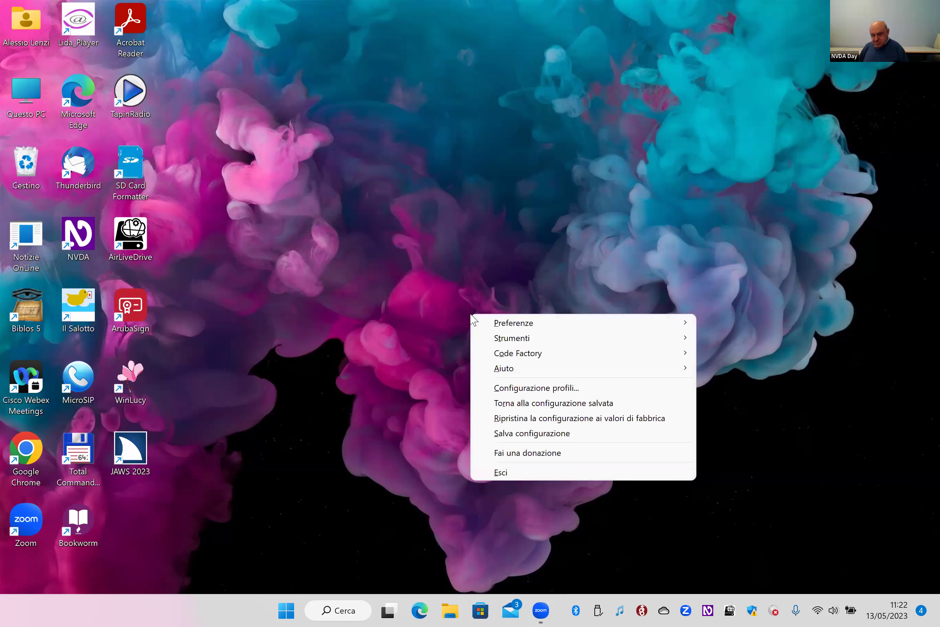
pyautogui.press('Down')
pyautogui.press('Right')
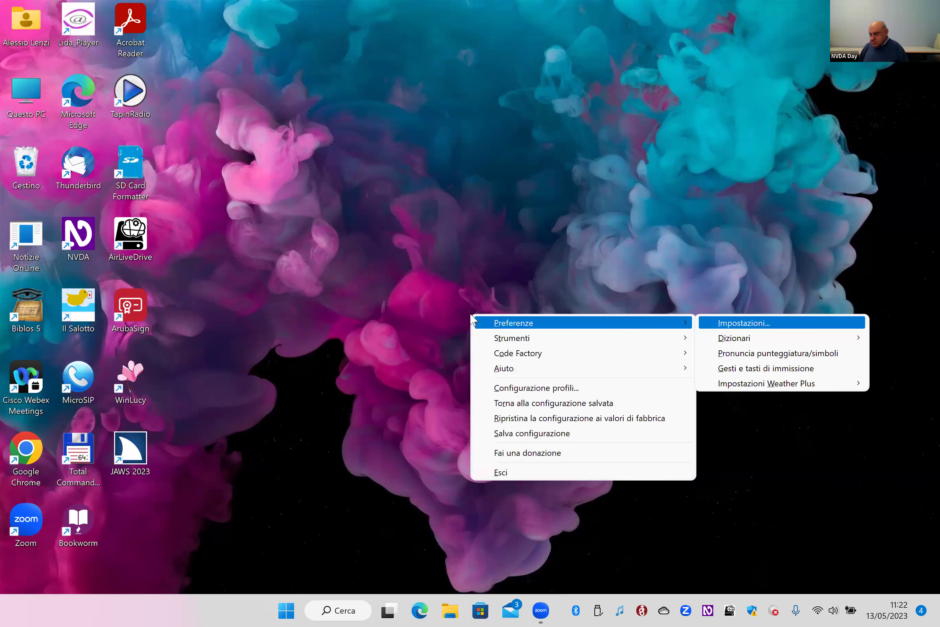
pyautogui.press('Return')
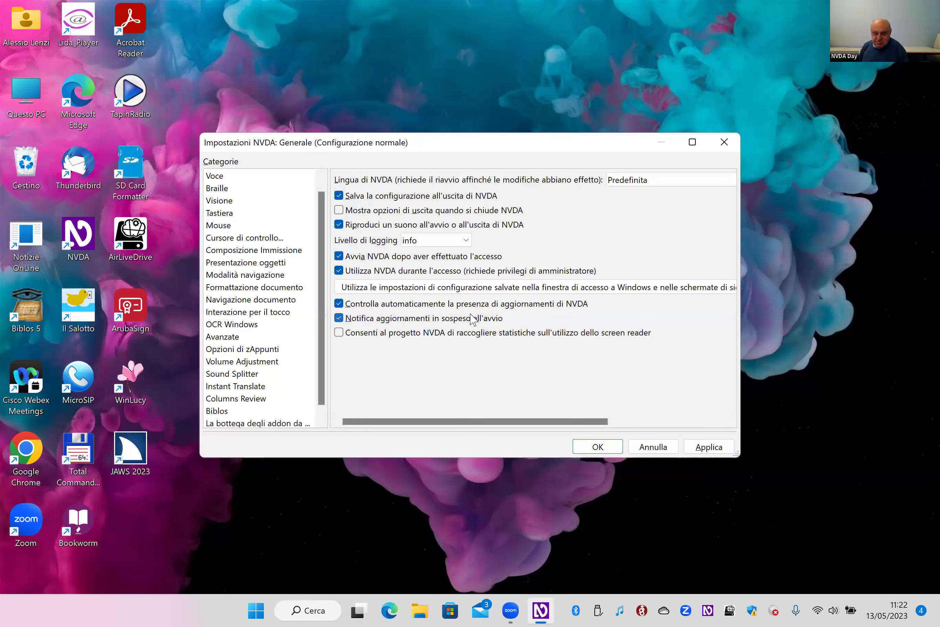
pyautogui.press('Down')
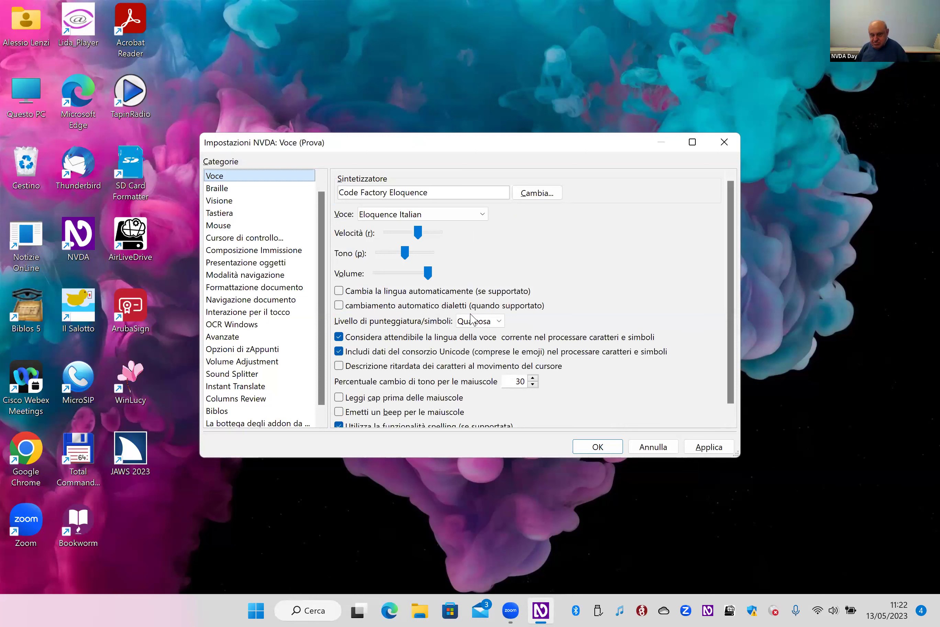
pyautogui.press('Tab')
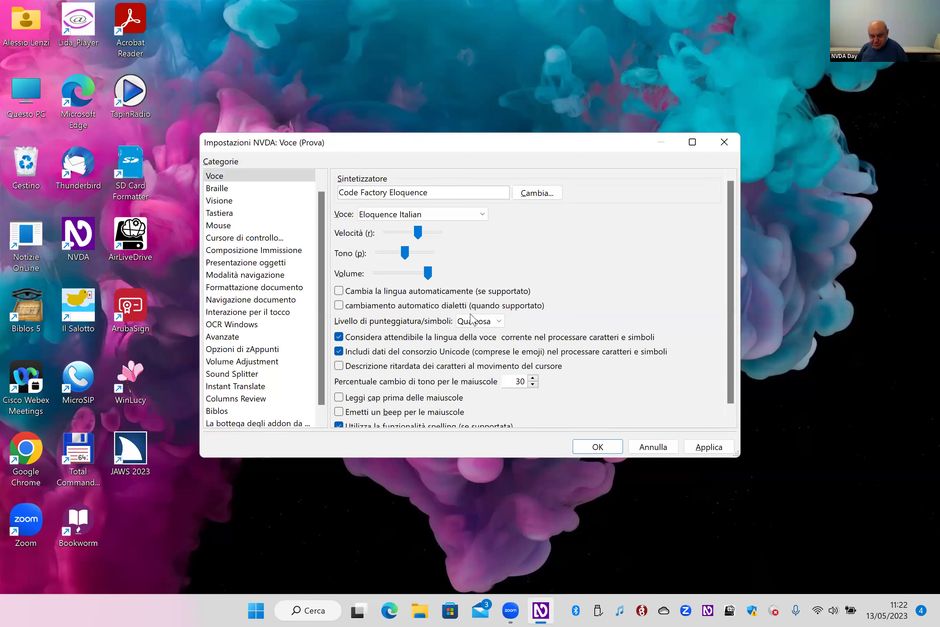
pyautogui.press('Tab')
pyautogui.press('Return')
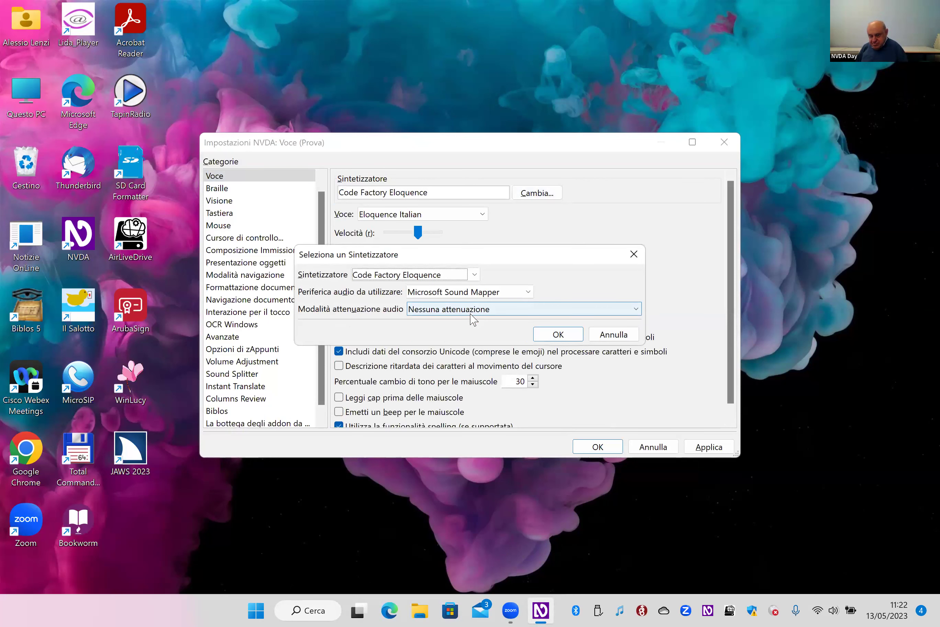
# - Choose Voci Windows OneCore as the Prova profile's synthesizer and confirm the selection
pyautogui.hotkey('alt', 'Down')
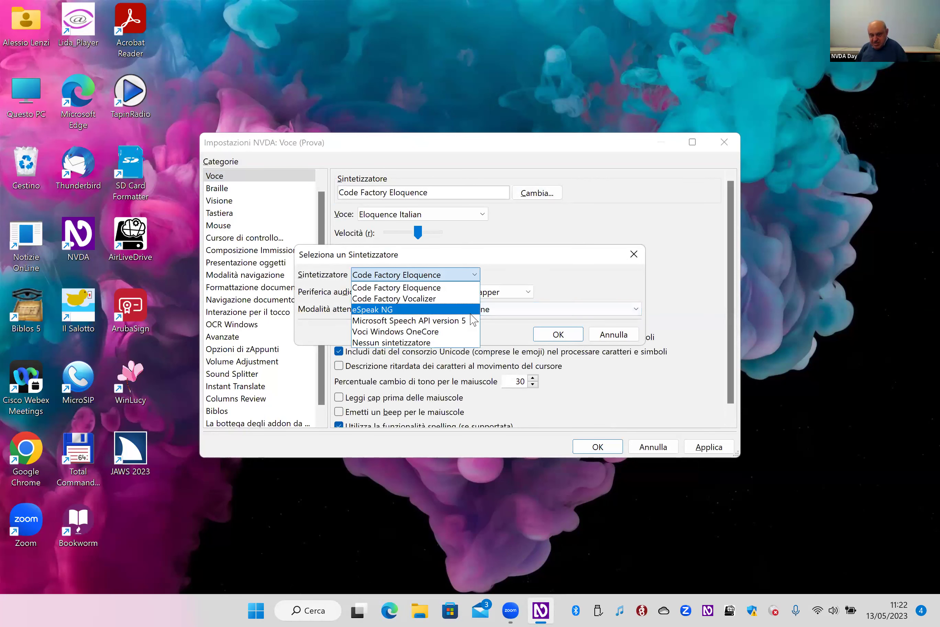
pyautogui.press('Down')
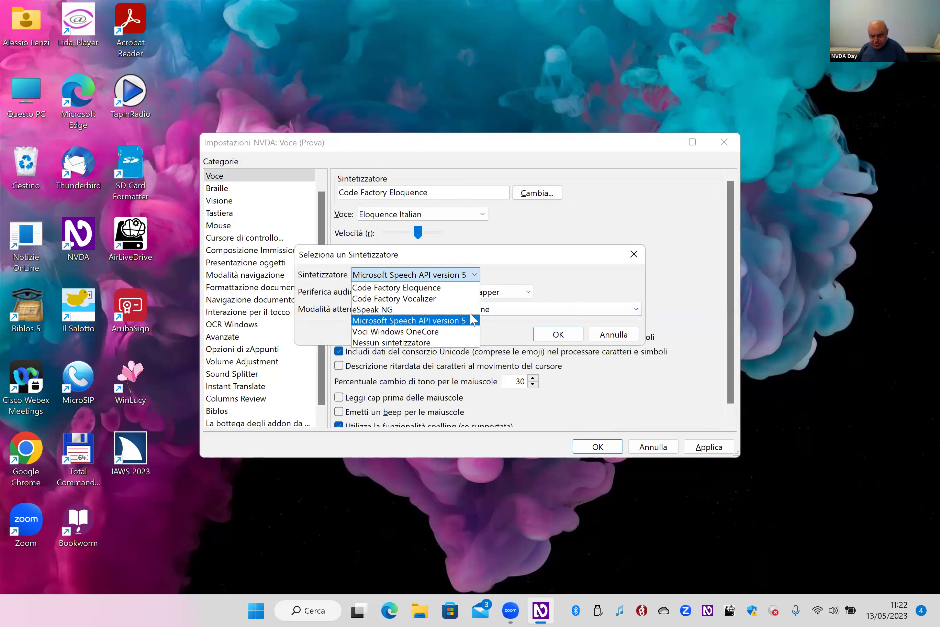
pyautogui.press('Down')
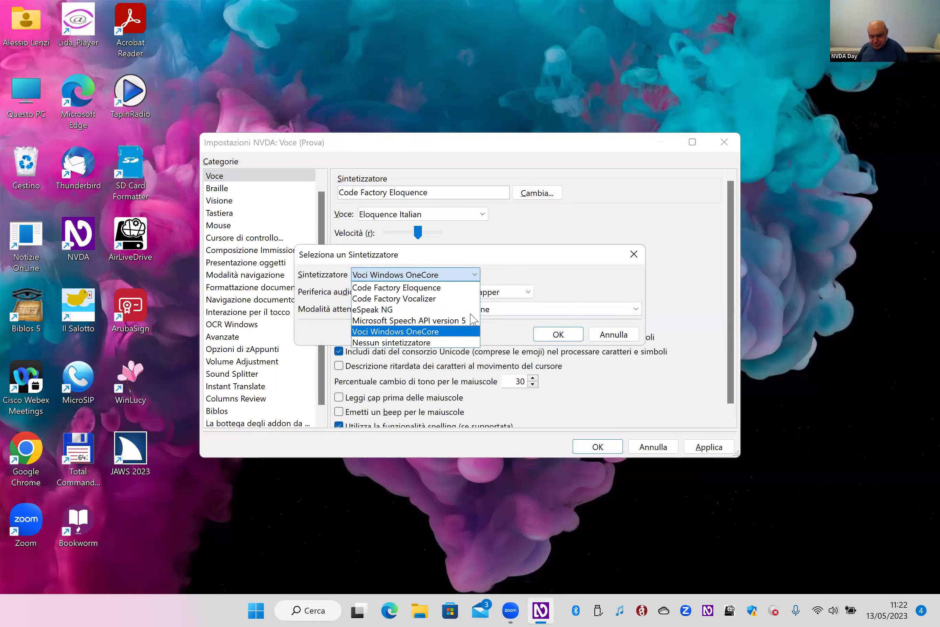
pyautogui.hotkey('alt', 'Up')
pyautogui.press('Tab')
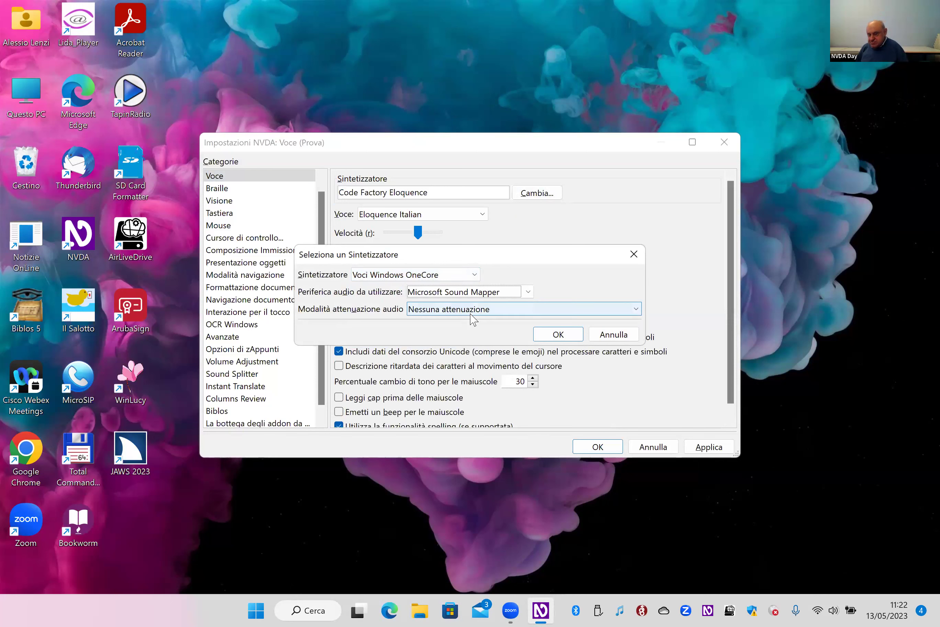
pyautogui.hotkey('shift', 'Tab')
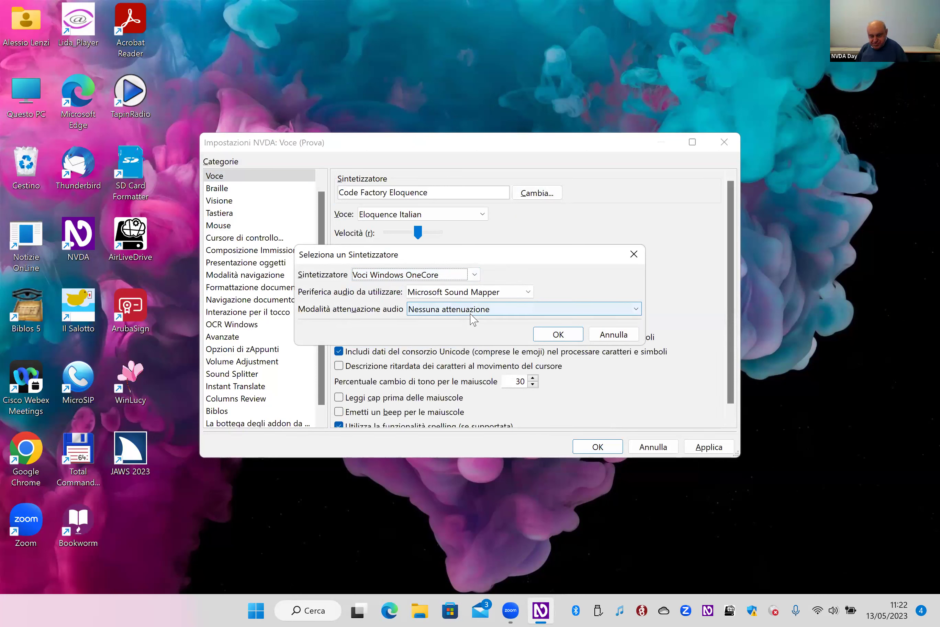
pyautogui.press('Tab')
pyautogui.press('Tab')
pyautogui.press('Return')
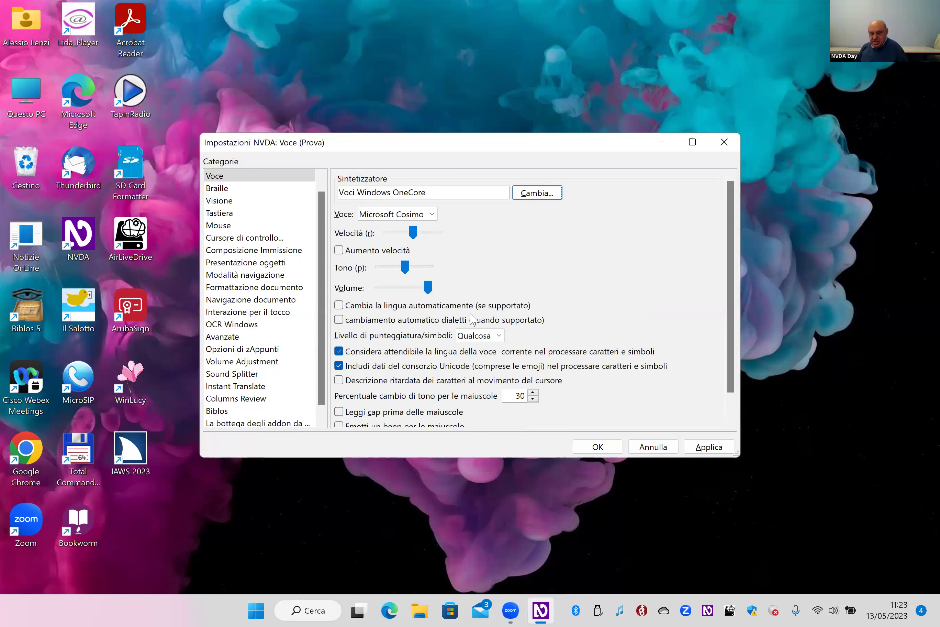
# - Confirm the Voce settings to close the settings dialog, and try the new voice on the desktop's NVDA icon
pyautogui.hotkey('shift', 'Tab')
pyautogui.hotkey('shift', 'Tab')
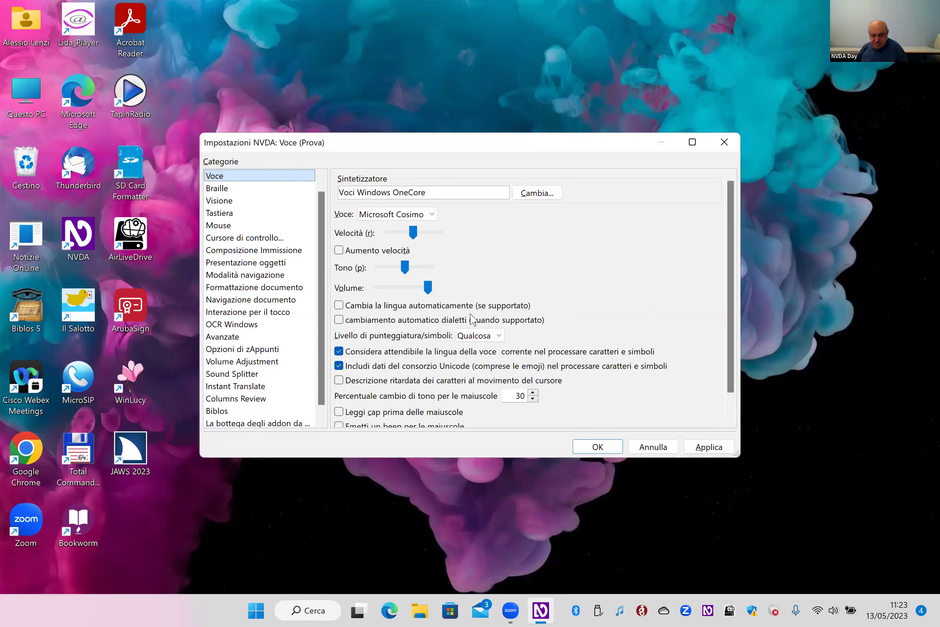
pyautogui.hotkey('shift', 'Tab')
pyautogui.hotkey('shift', 'Tab')
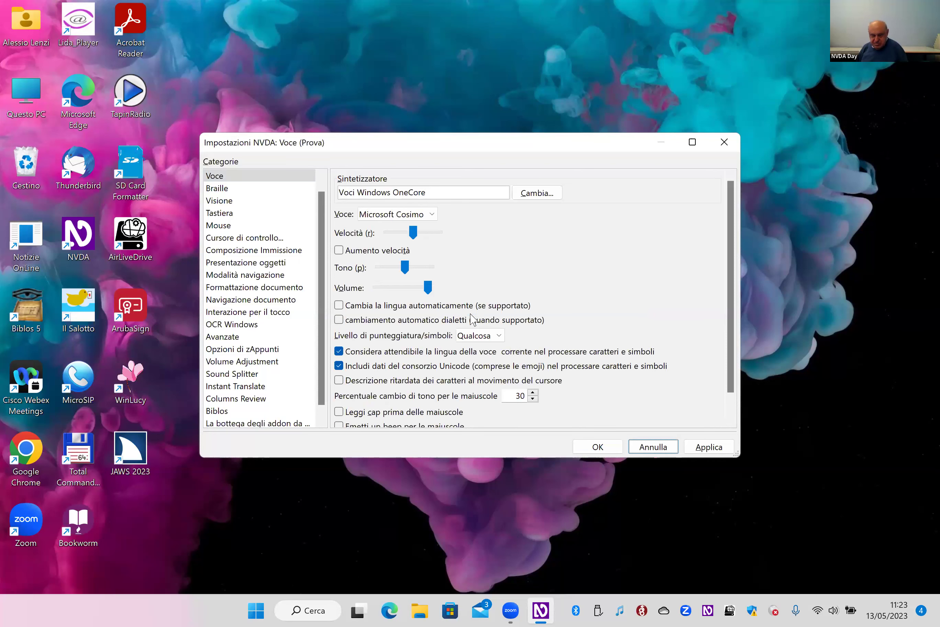
pyautogui.hotkey('shift', 'Tab')
pyautogui.press('Return')
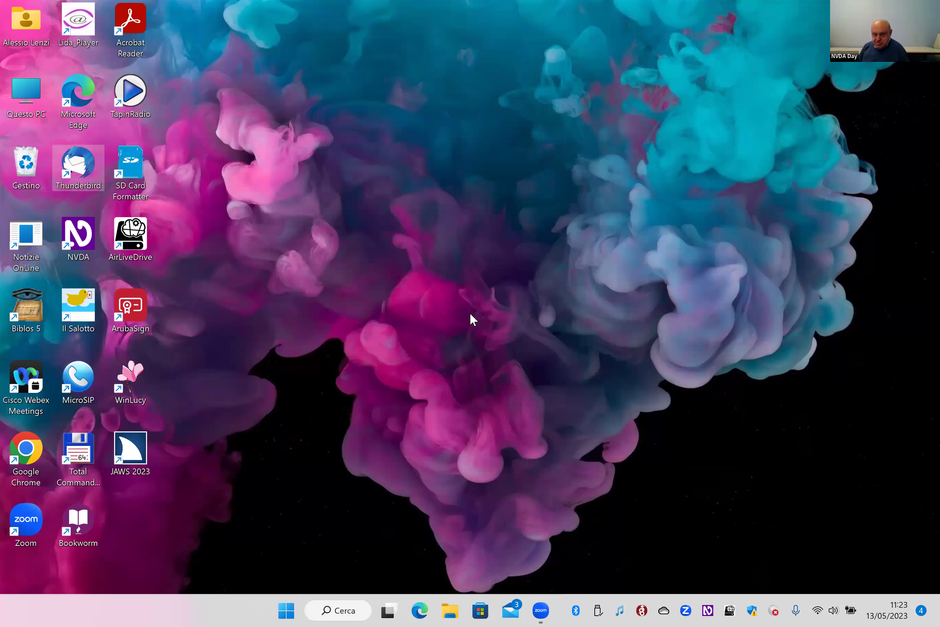
pyautogui.press('Down')
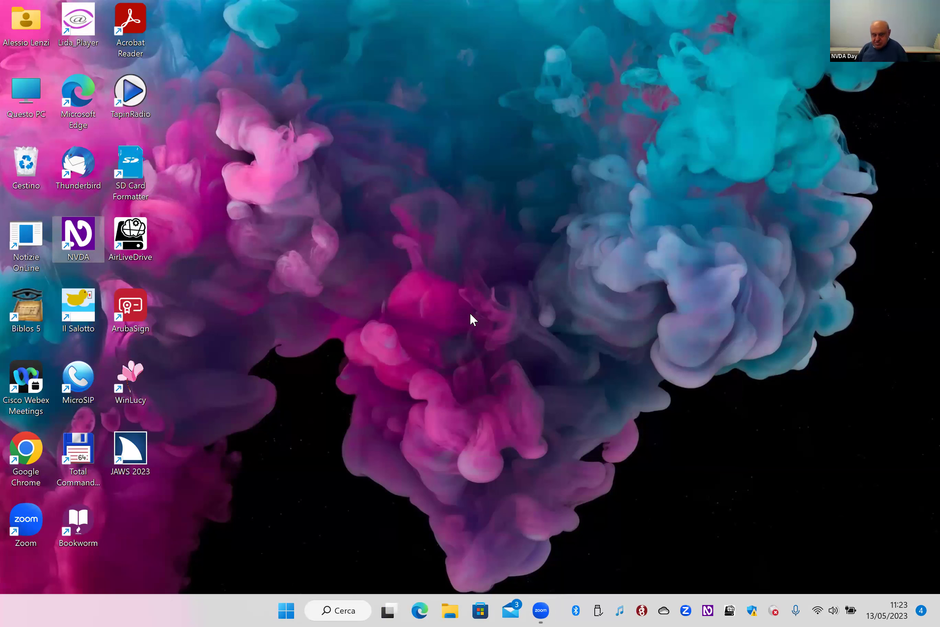
# - Reopen the configuration profiles dialog by way of the NVDA entries from Esci up to Configurazione profili
pyautogui.press('Insert+n')
pyautogui.press('Up')
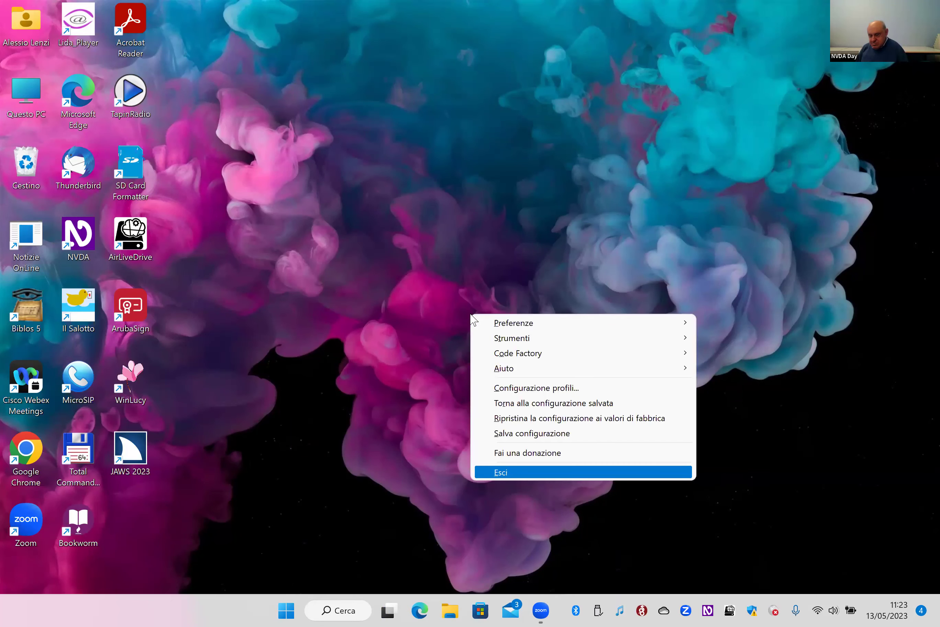
pyautogui.press('Up')
pyautogui.press('Up')
pyautogui.press('Up')
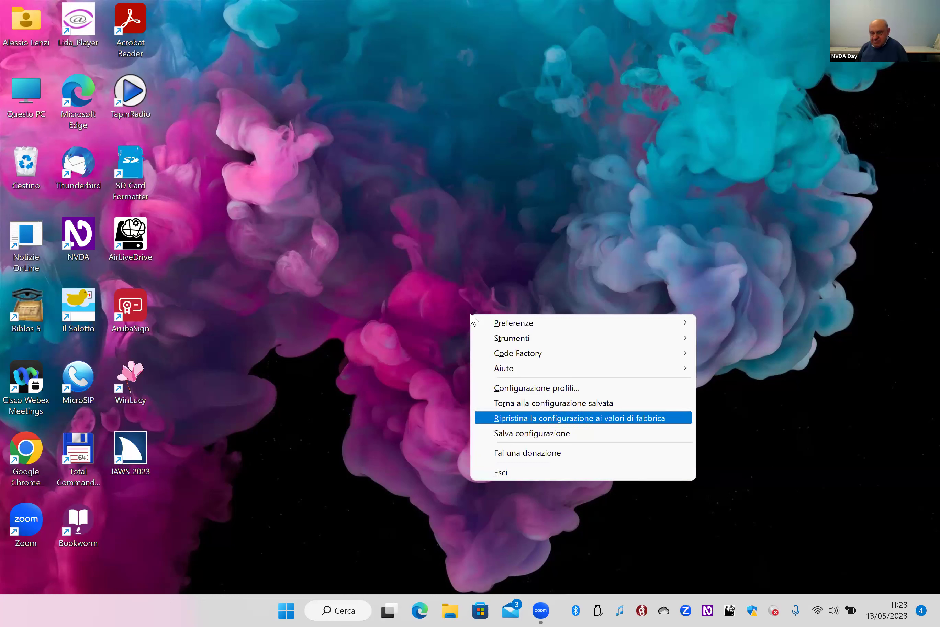
pyautogui.press('Up')
pyautogui.press('Up')
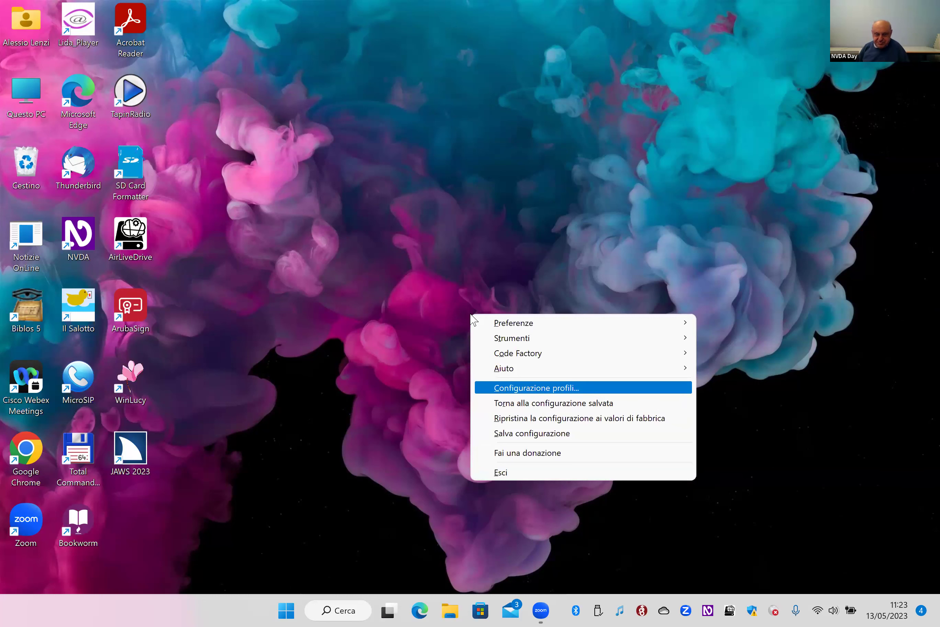
pyautogui.press('Return')
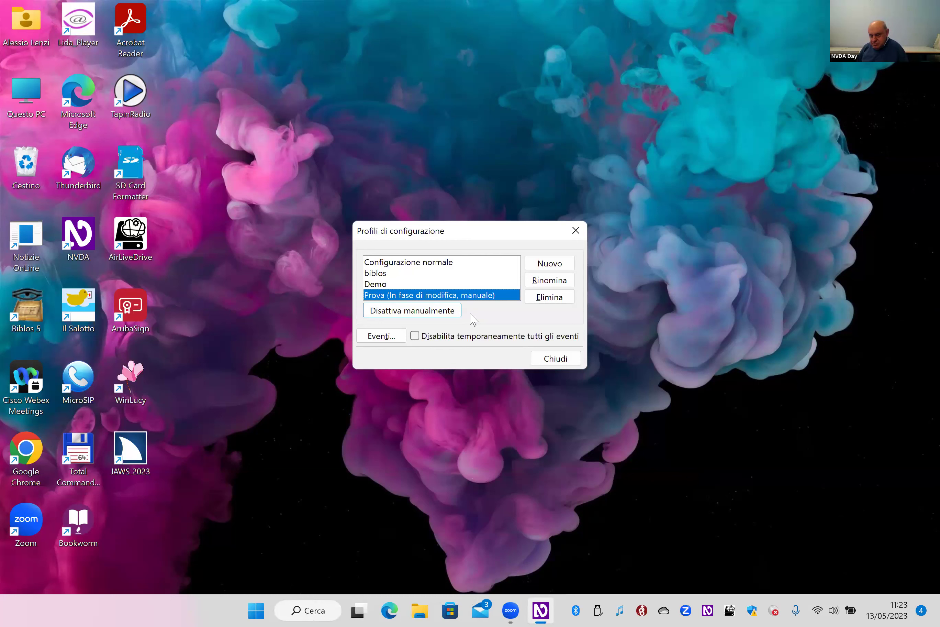
# - Examine the profiles from Prova up to Configurazione normale and the dialog's remaining controls, returning to Eventi
pyautogui.press('Up')
pyautogui.press('Up')
pyautogui.press('Up')
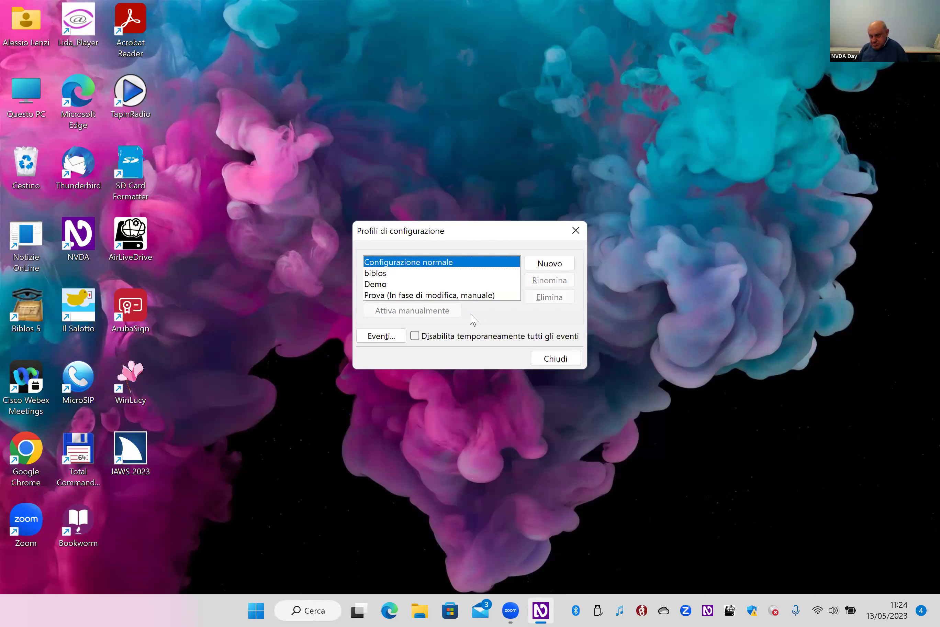
pyautogui.press('Tab')
pyautogui.press('Tab')
pyautogui.press('Tab')
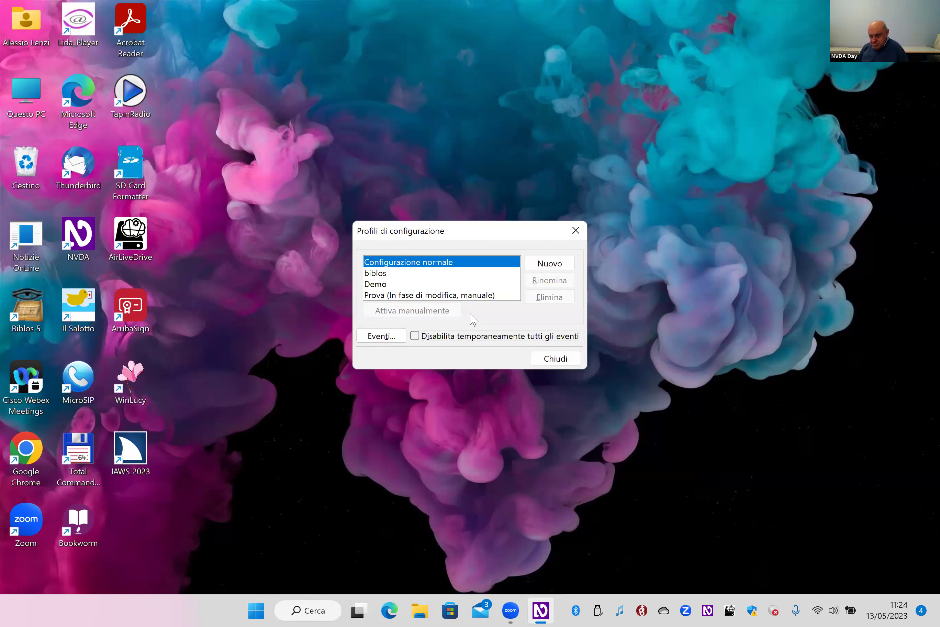
pyautogui.press('Tab')
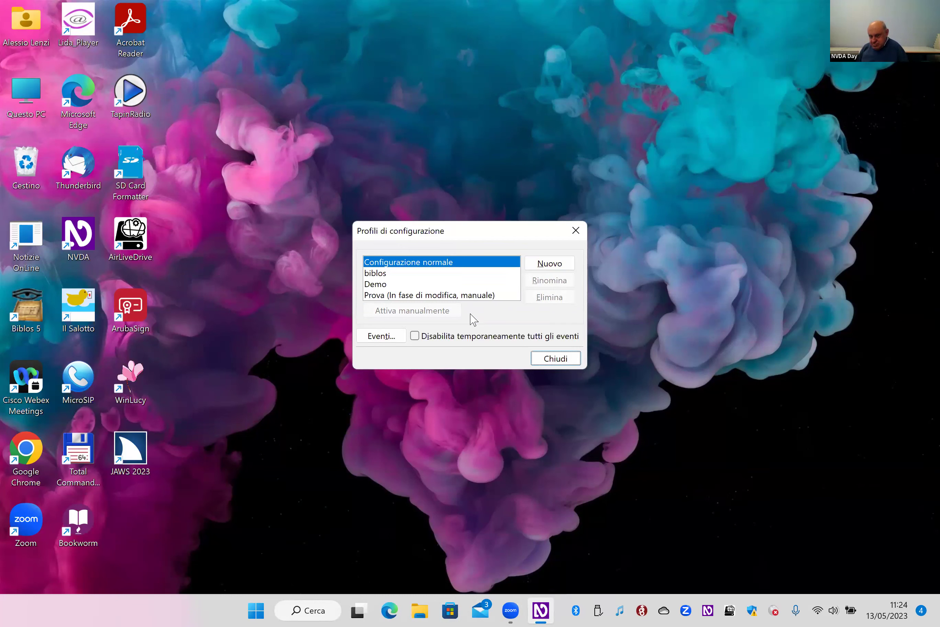
pyautogui.hotkey('shift', 'Tab')
pyautogui.hotkey('shift', 'Tab')
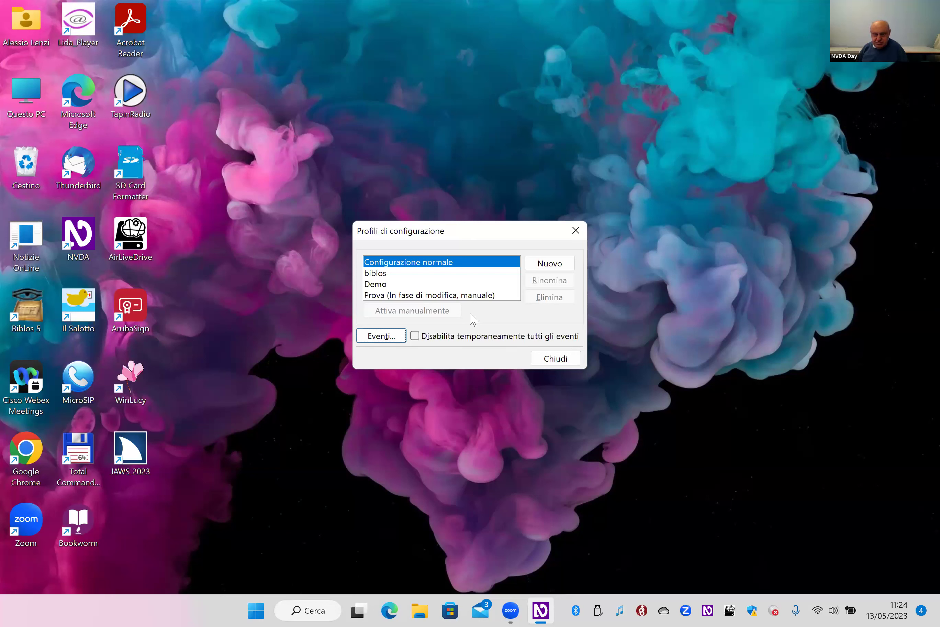
# - Select the Prova profile among the configuration profiles, deactivate it manually, and leave the profiles dialog
pyautogui.hotkey('shift', 'Tab')
pyautogui.hotkey('shift', 'Tab')
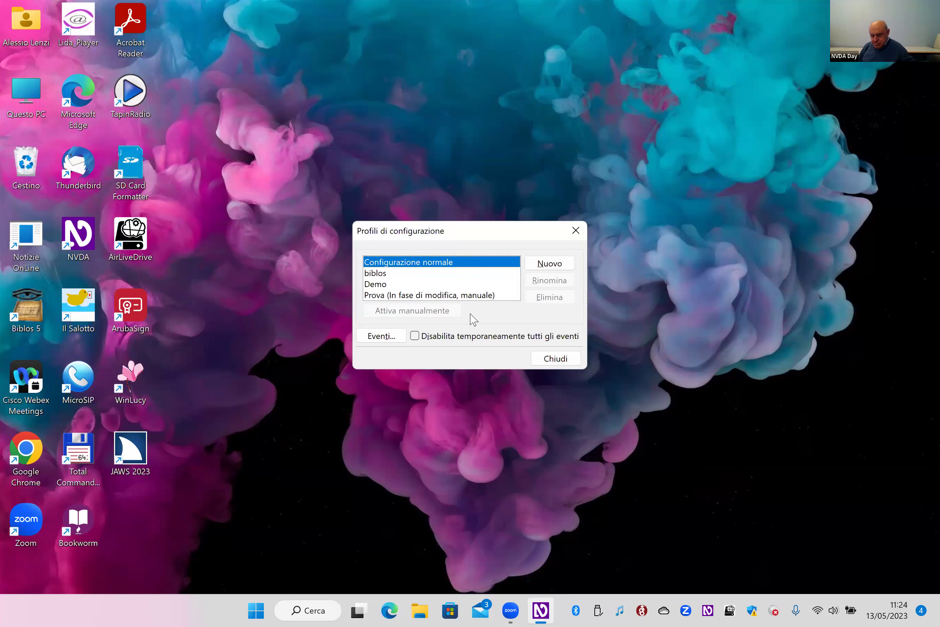
pyautogui.press('Down')
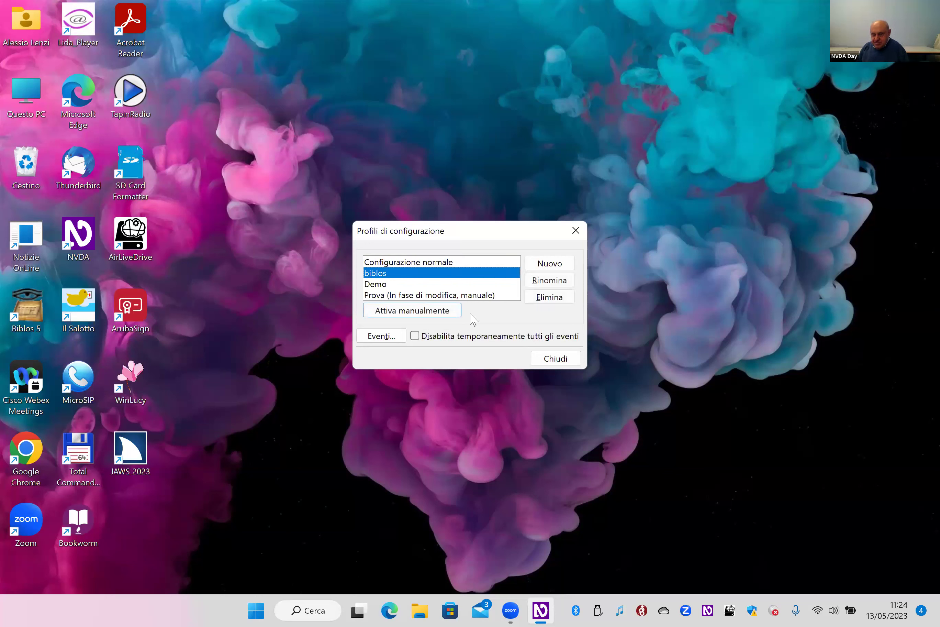
pyautogui.press('Down')
pyautogui.press('Down')
pyautogui.press('Tab')
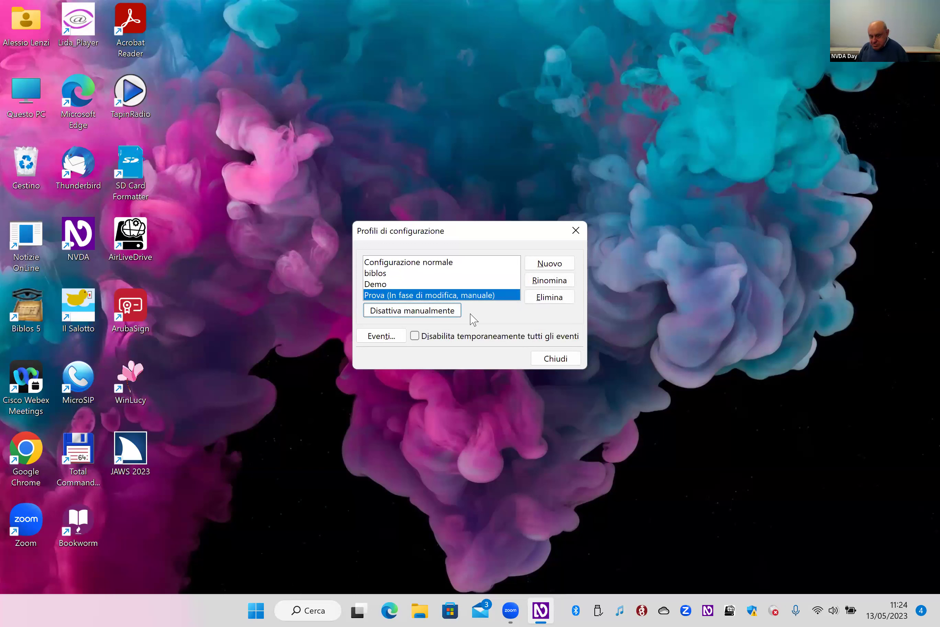
pyautogui.press('Escape')
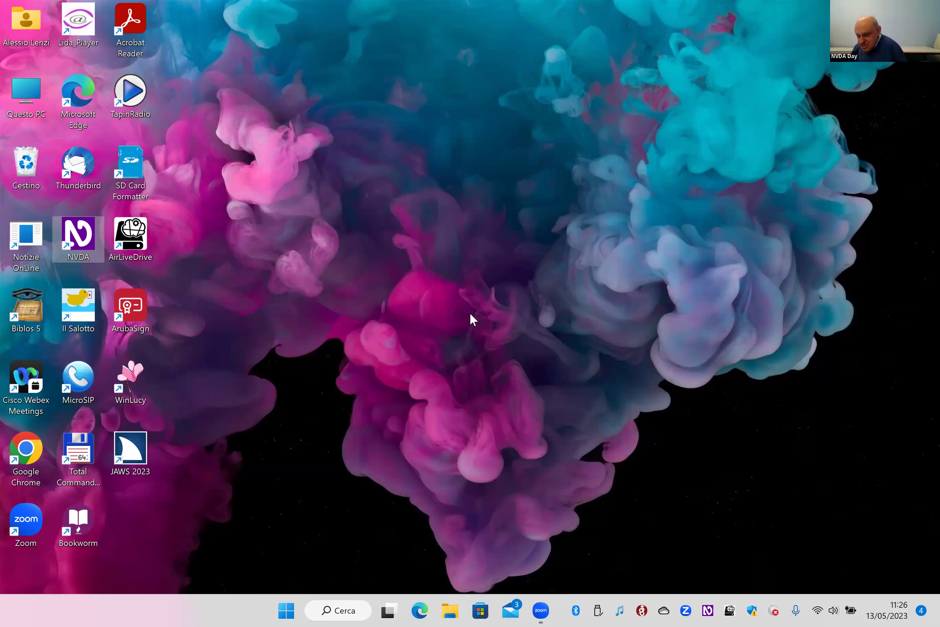
# - Open Impostazioni from the NVDA Preferenze and stay on the Voce category of the normal configuration
pyautogui.press('Insert+n')
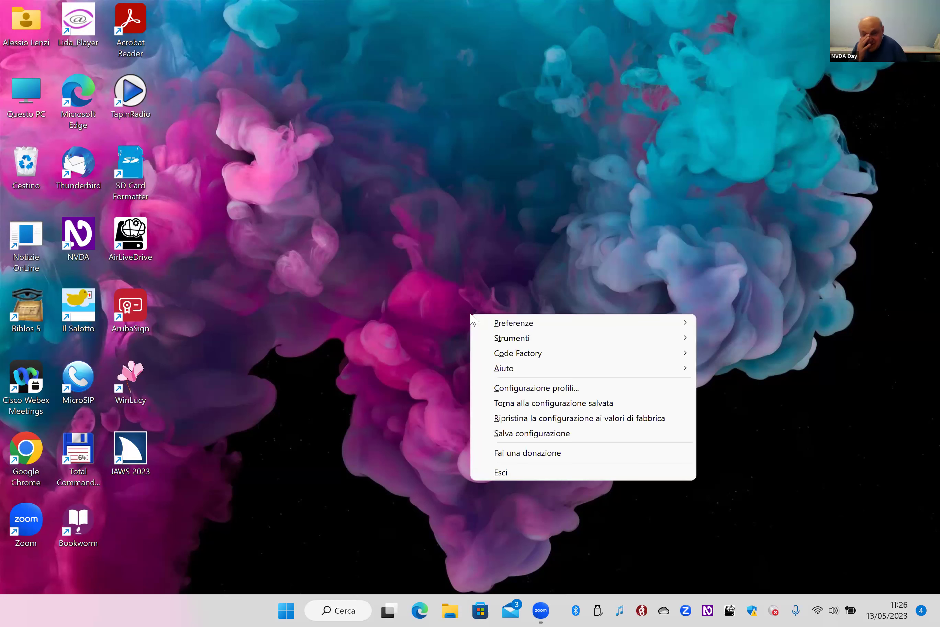
pyautogui.press('Down')
pyautogui.press('Right')
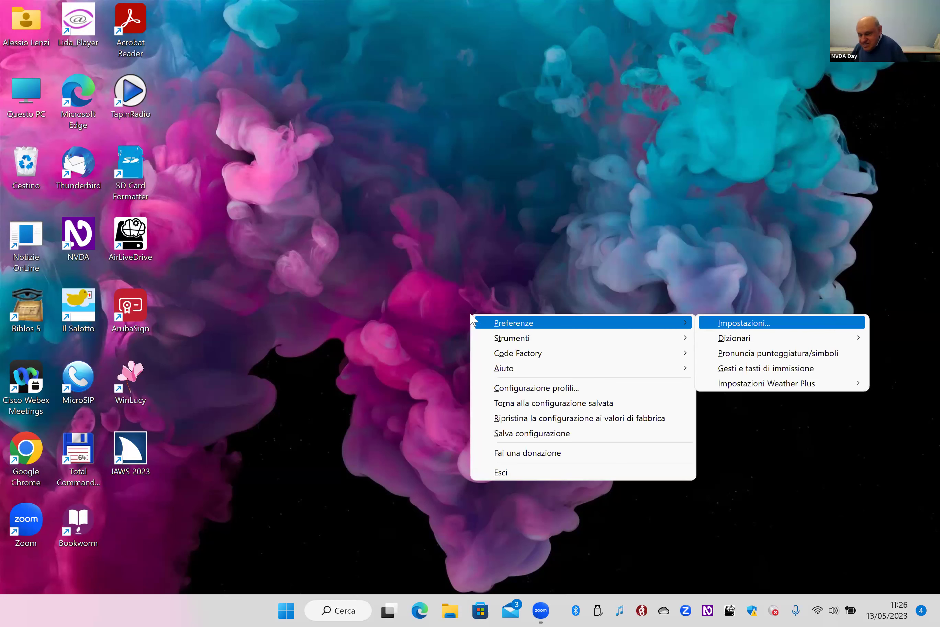
pyautogui.press('Return')
pyautogui.press('Down')
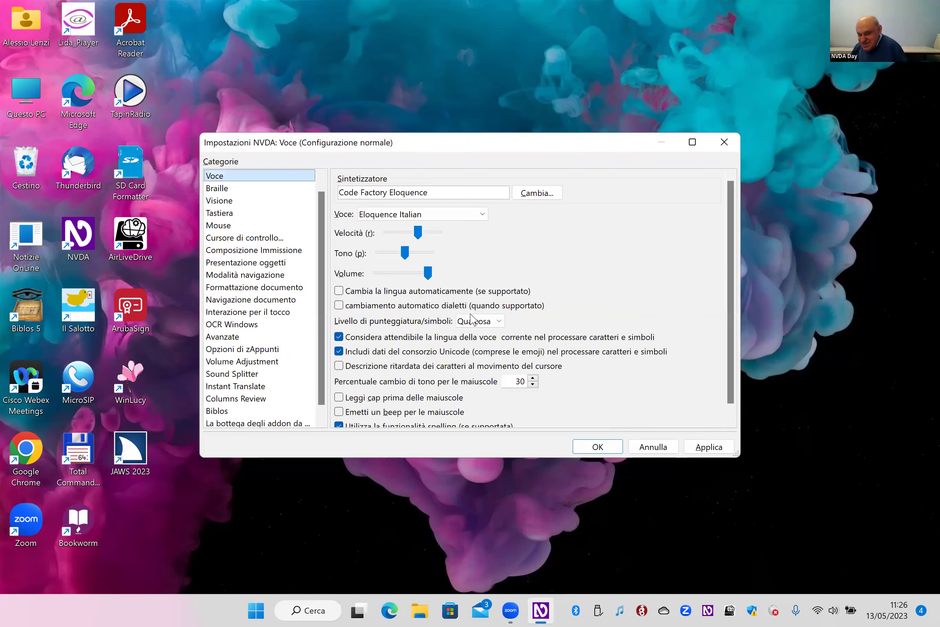
pyautogui.press('Down')
pyautogui.press('Up')
# - Lower the Velocità of the Eloquence Italian voice slightly and discard the change by cancelling the settings
pyautogui.press('Tab')
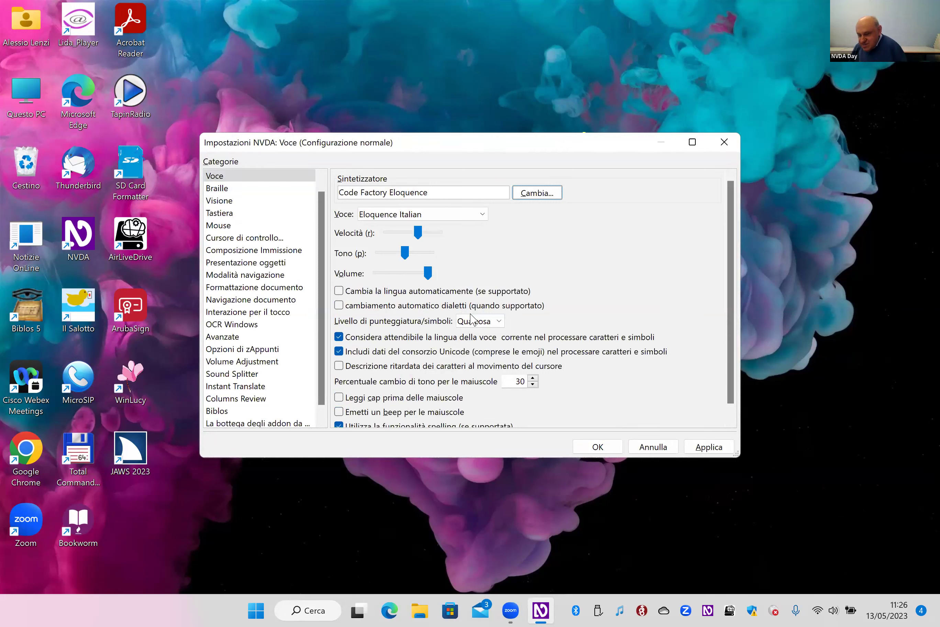
pyautogui.press('Tab')
pyautogui.press('Tab')
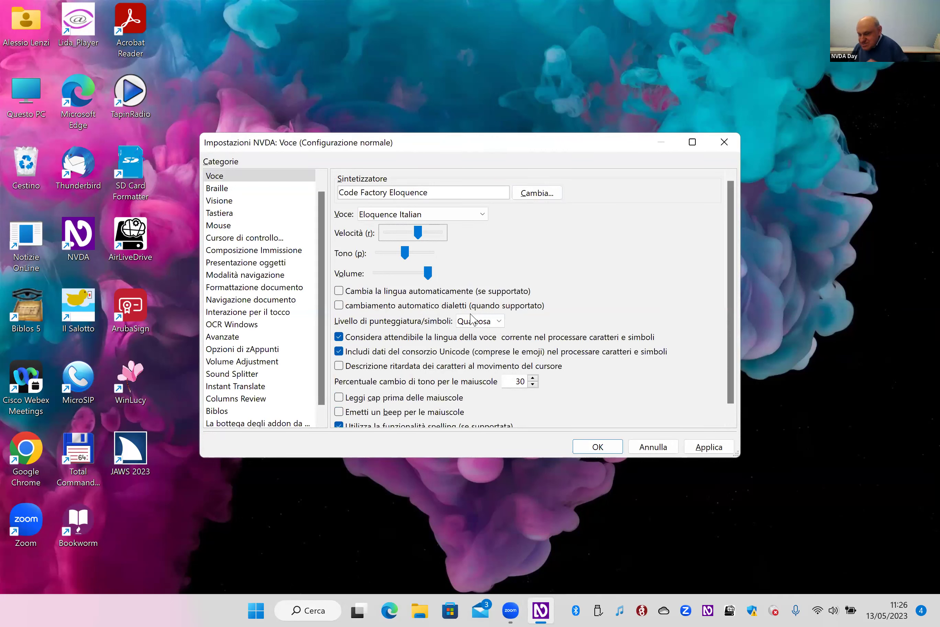
pyautogui.press('Left')
pyautogui.press('Left')
pyautogui.press('Left')
pyautogui.hotkey('shift', 'Tab')
pyautogui.hotkey('shift', 'Tab')
pyautogui.hotkey('shift', 'Tab')
pyautogui.hotkey('shift', 'Tab')
pyautogui.hotkey('shift', 'Tab')
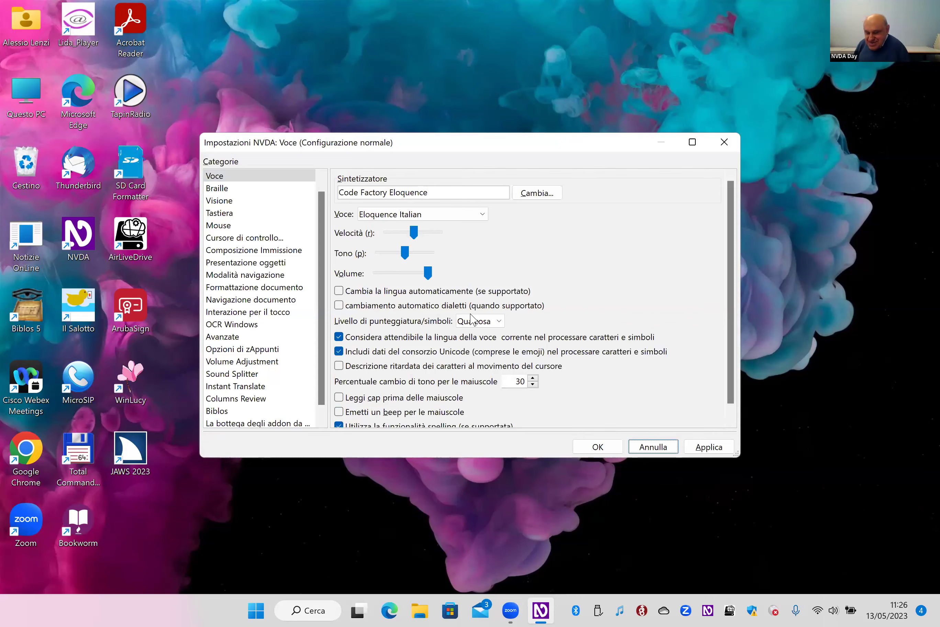
pyautogui.press('Return')
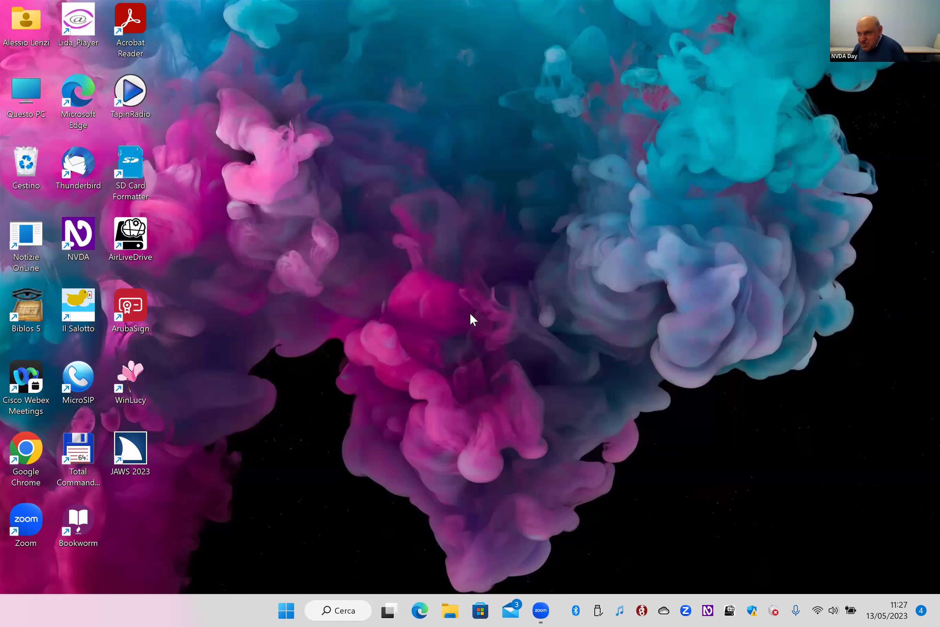
# - Switch from the desktop to the open Zoom windows
pyautogui.hotkey('alt', 'Tab')
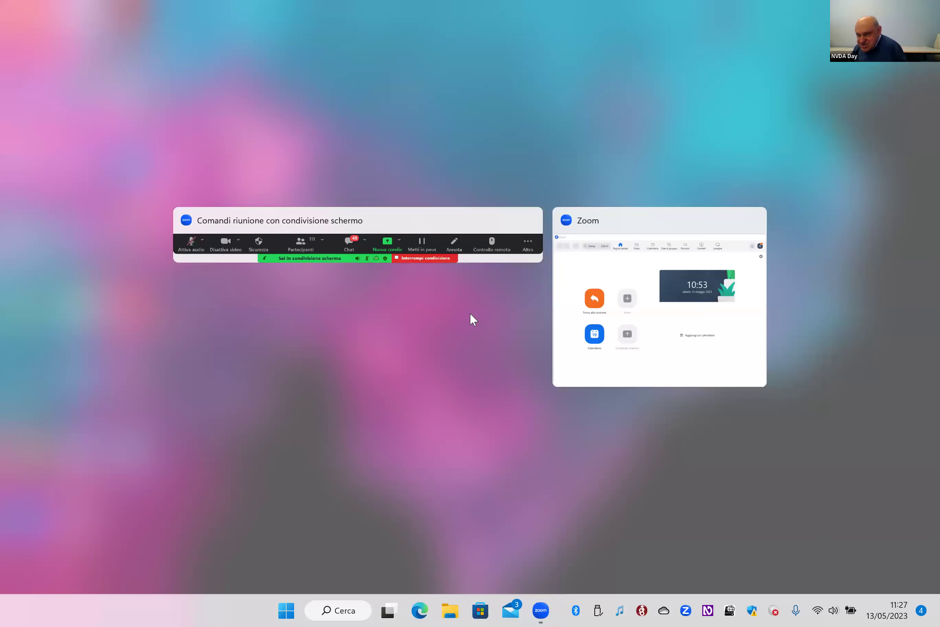